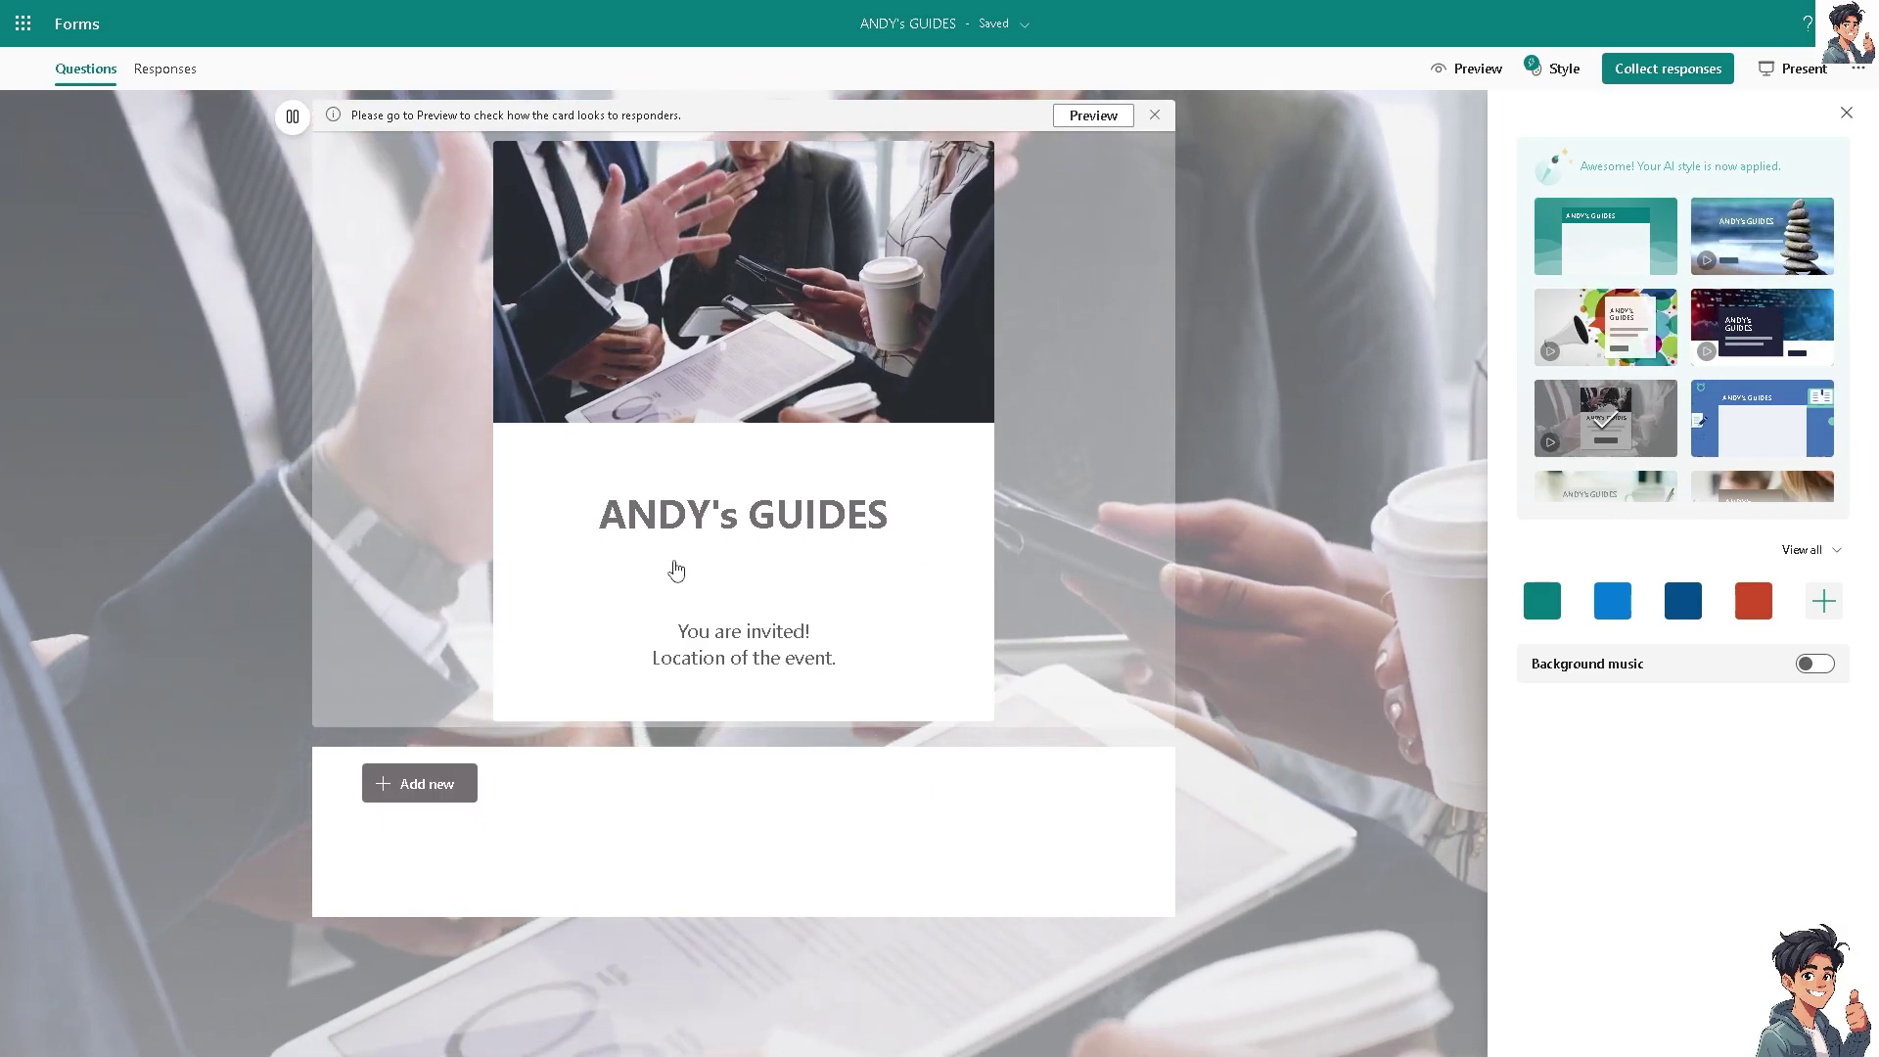
# Try the teal wave, beach, megaphone and dark tech themes, ending on the blue education theme.
pyautogui.click(1629, 256)
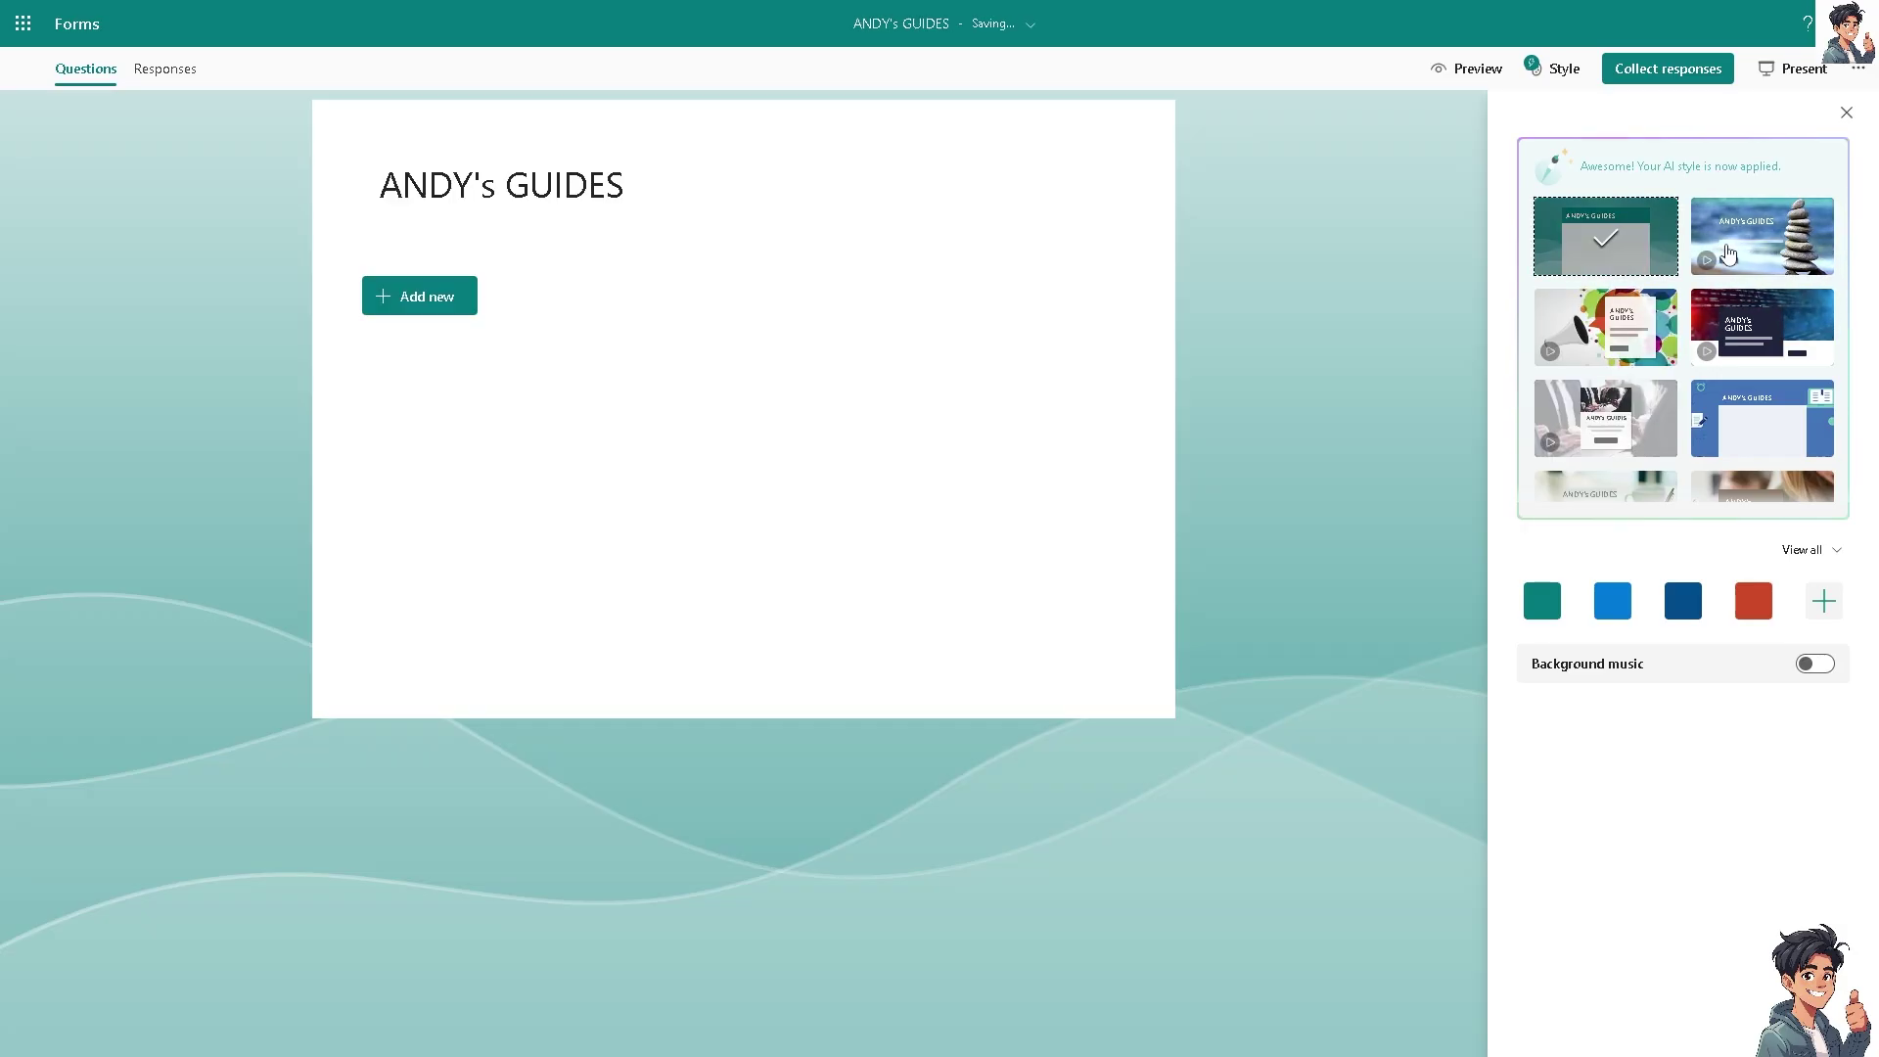
pyautogui.click(1730, 253)
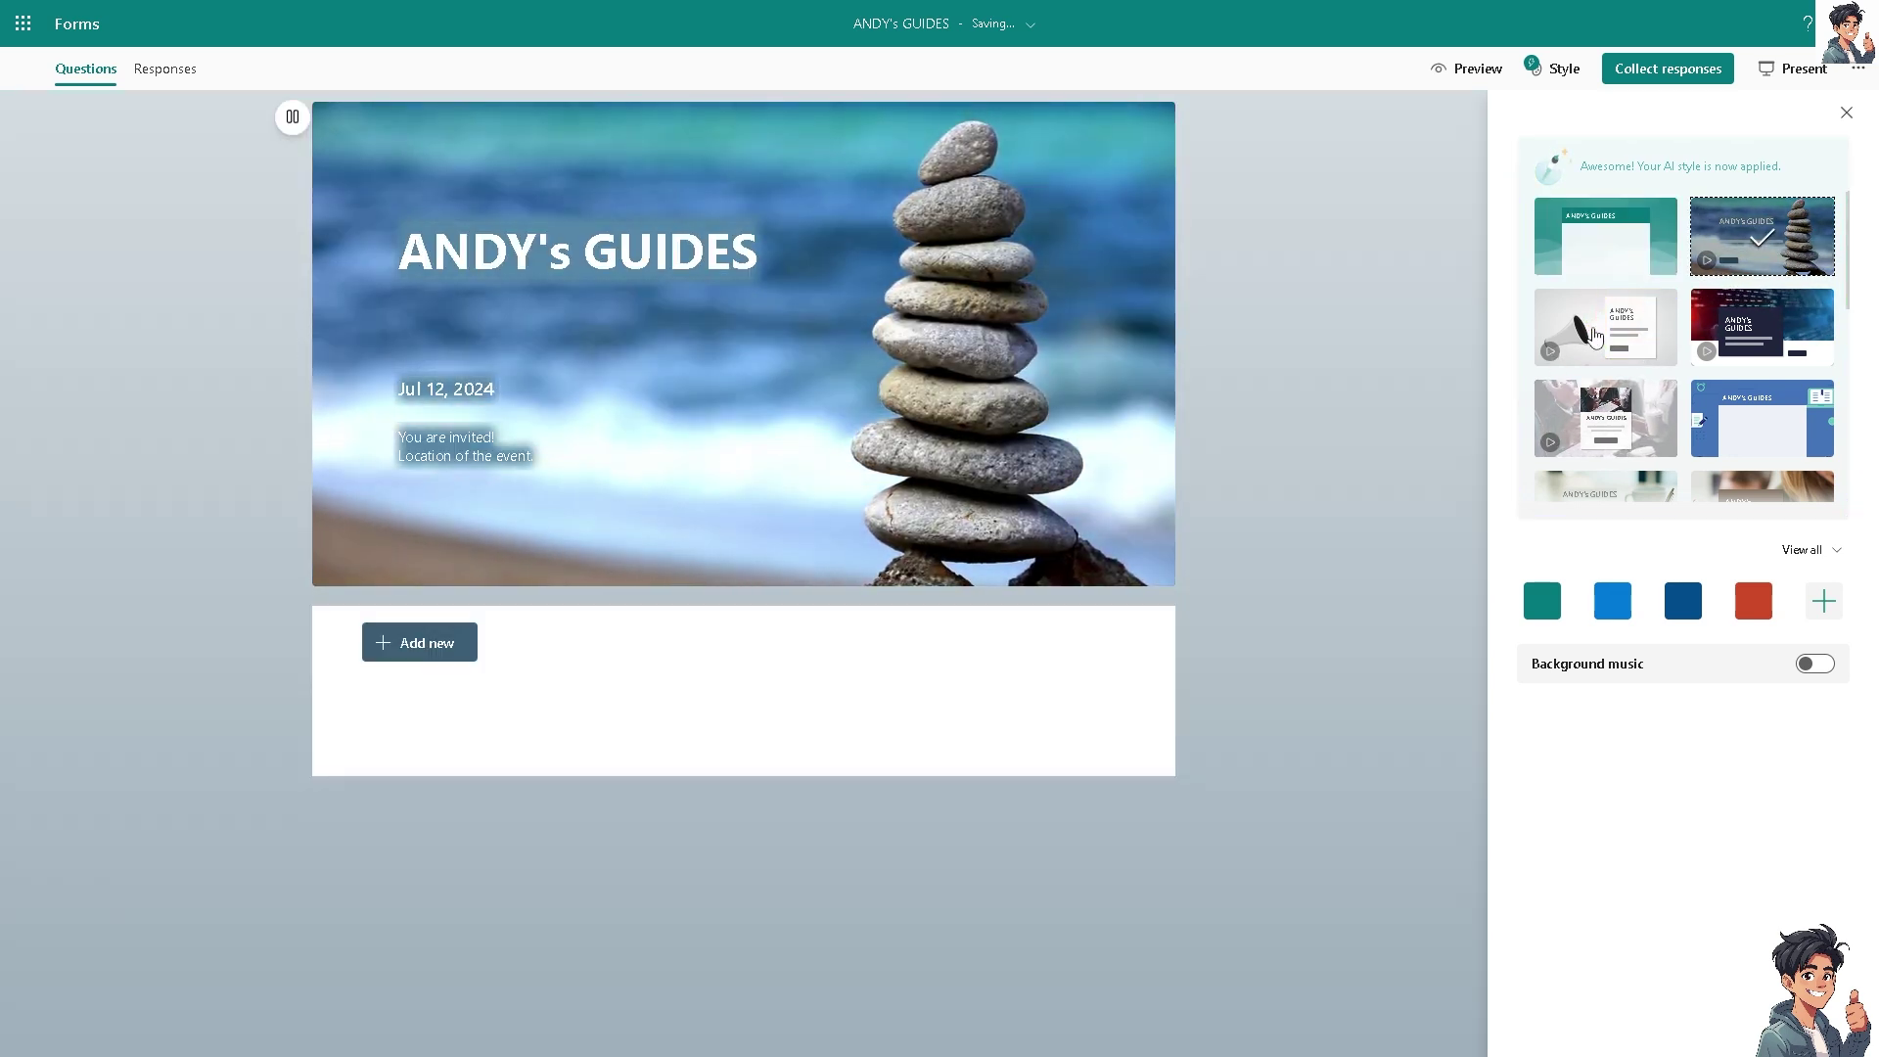
pyautogui.click(1604, 330)
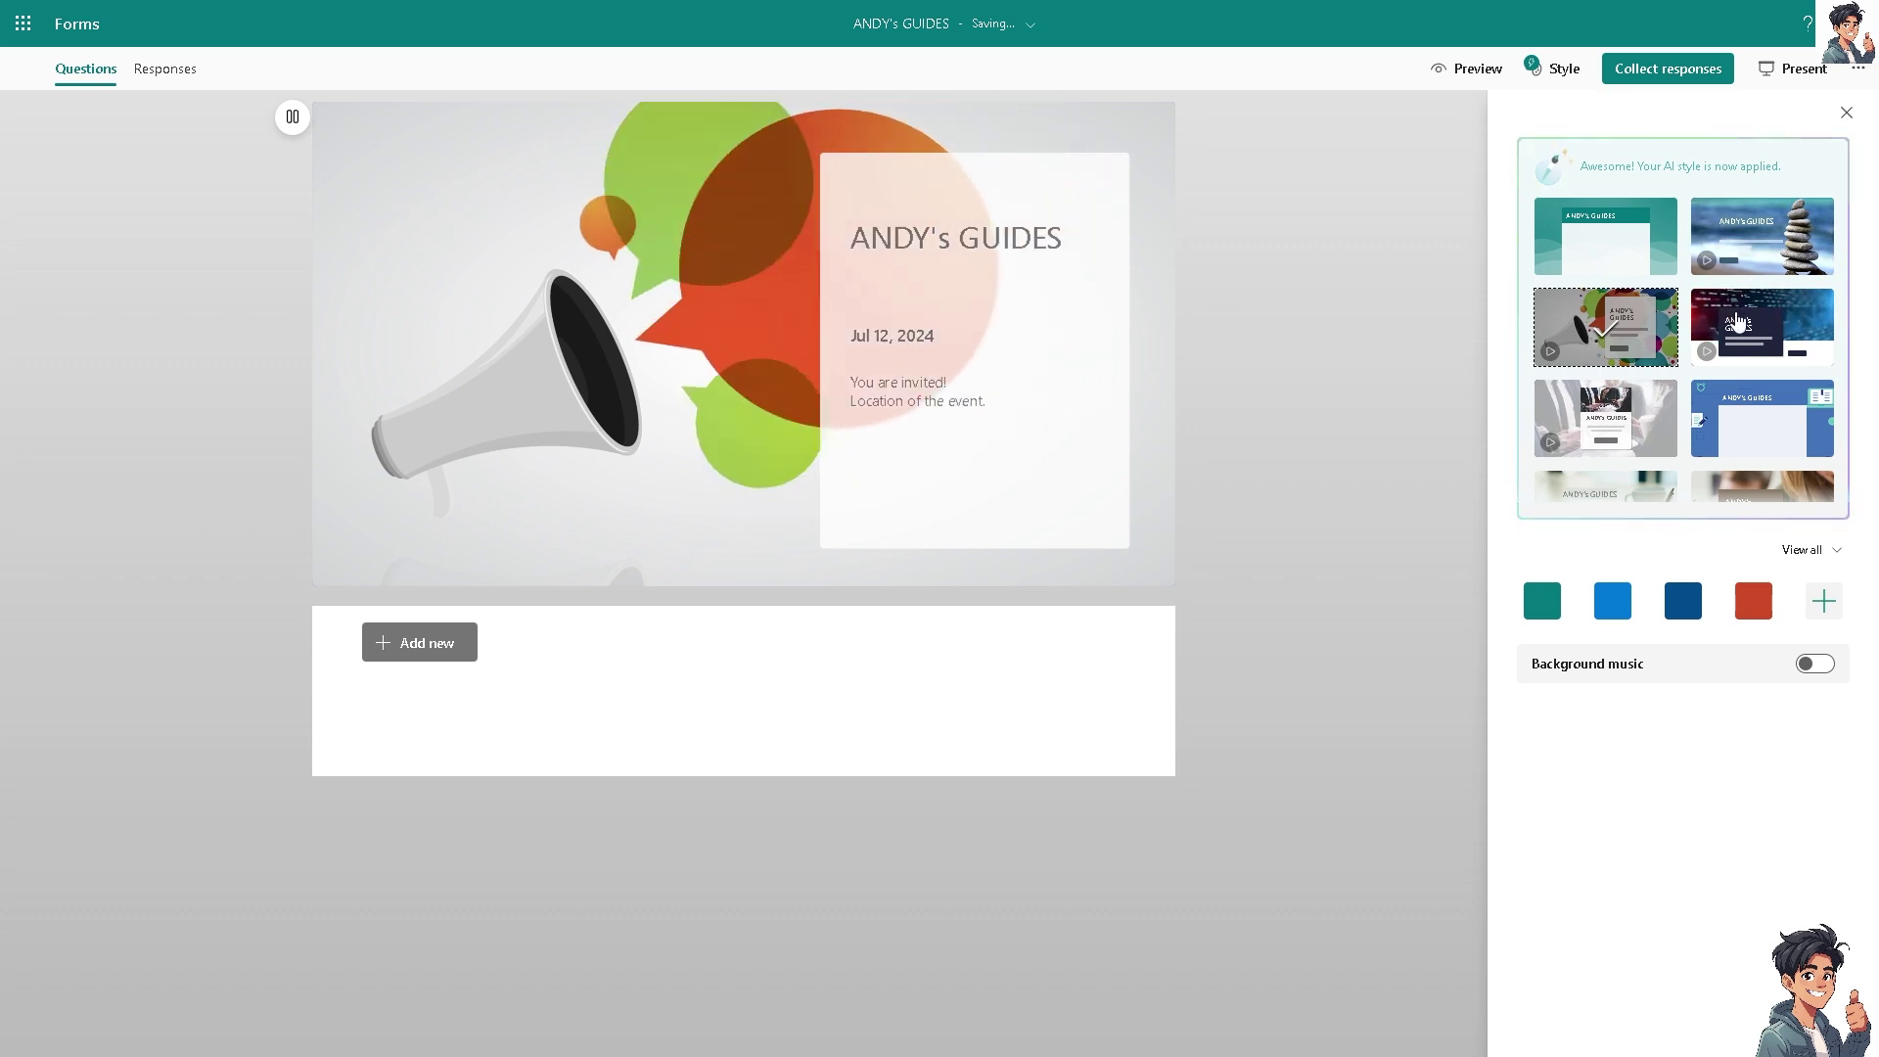
pyautogui.click(1739, 327)
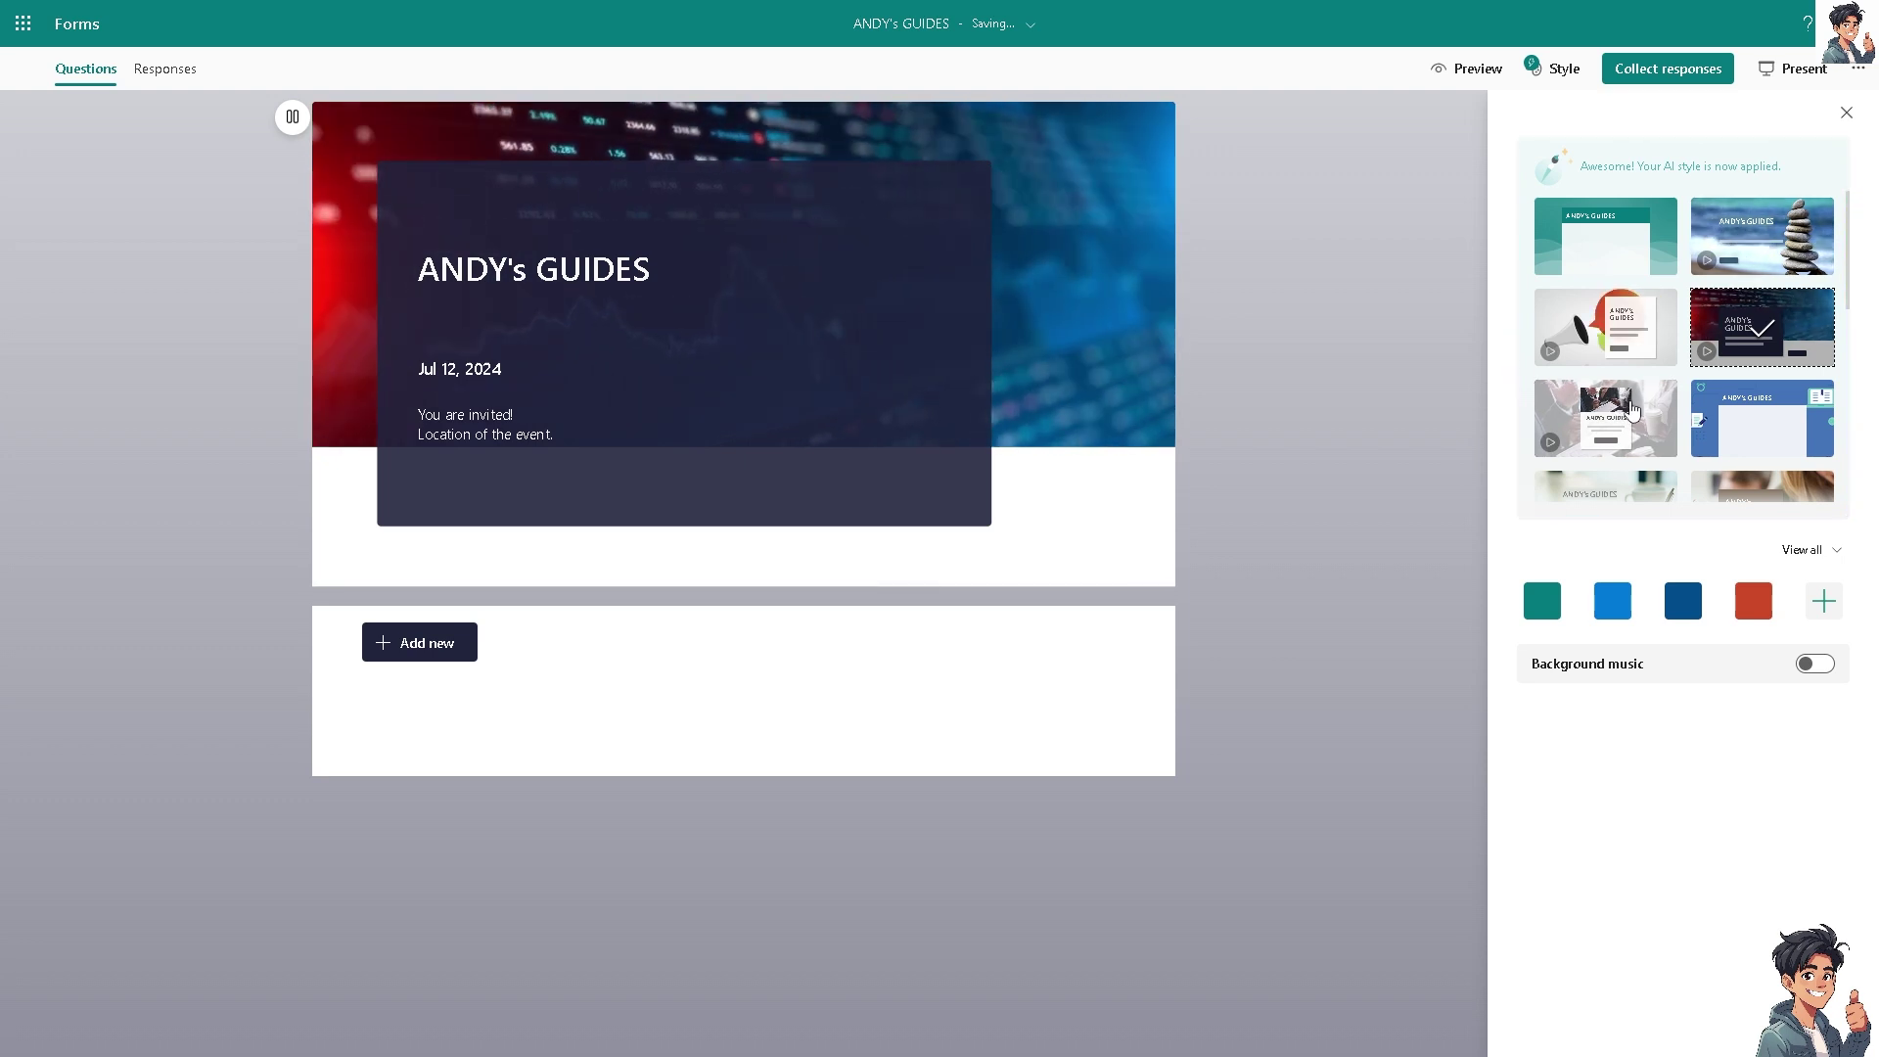
pyautogui.click(1621, 406)
pyautogui.click(1748, 398)
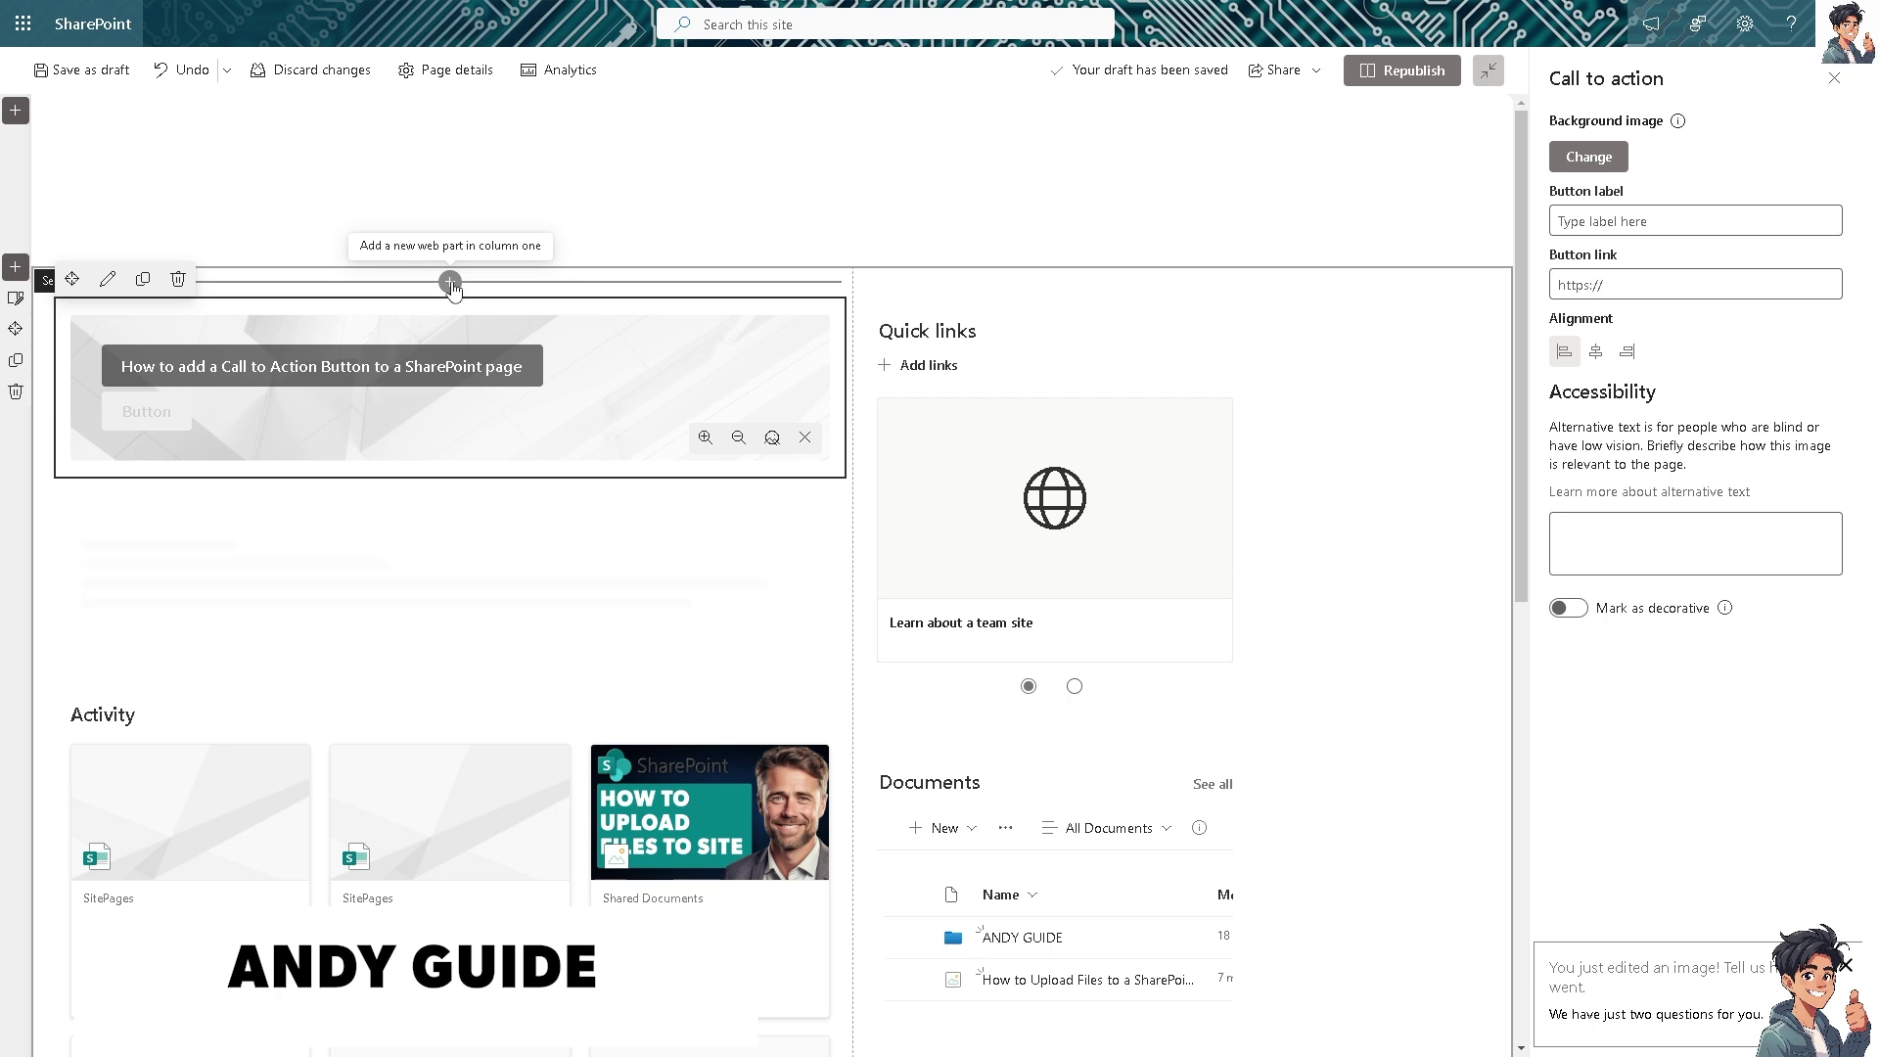
# Insert an empty Link web part into column one of the page.
pyautogui.click(450, 283)
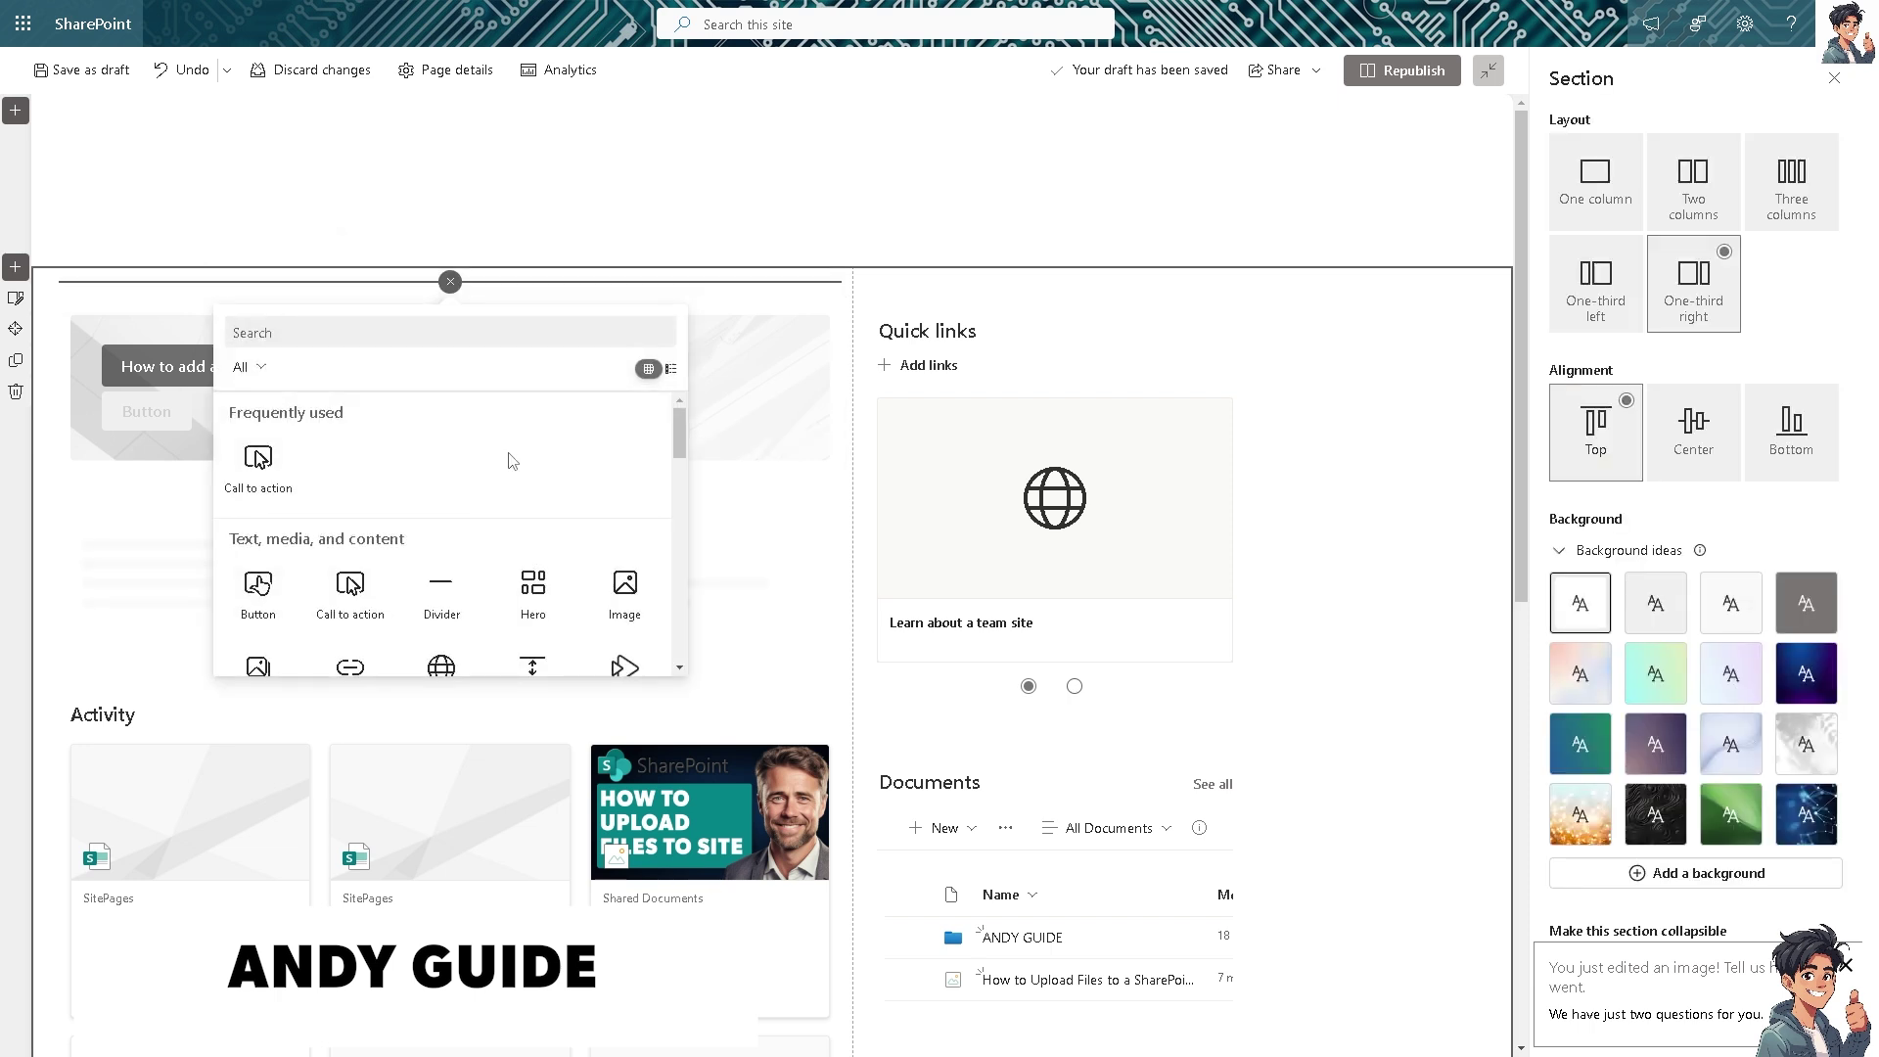
pyautogui.scroll(-1, 512, 461)
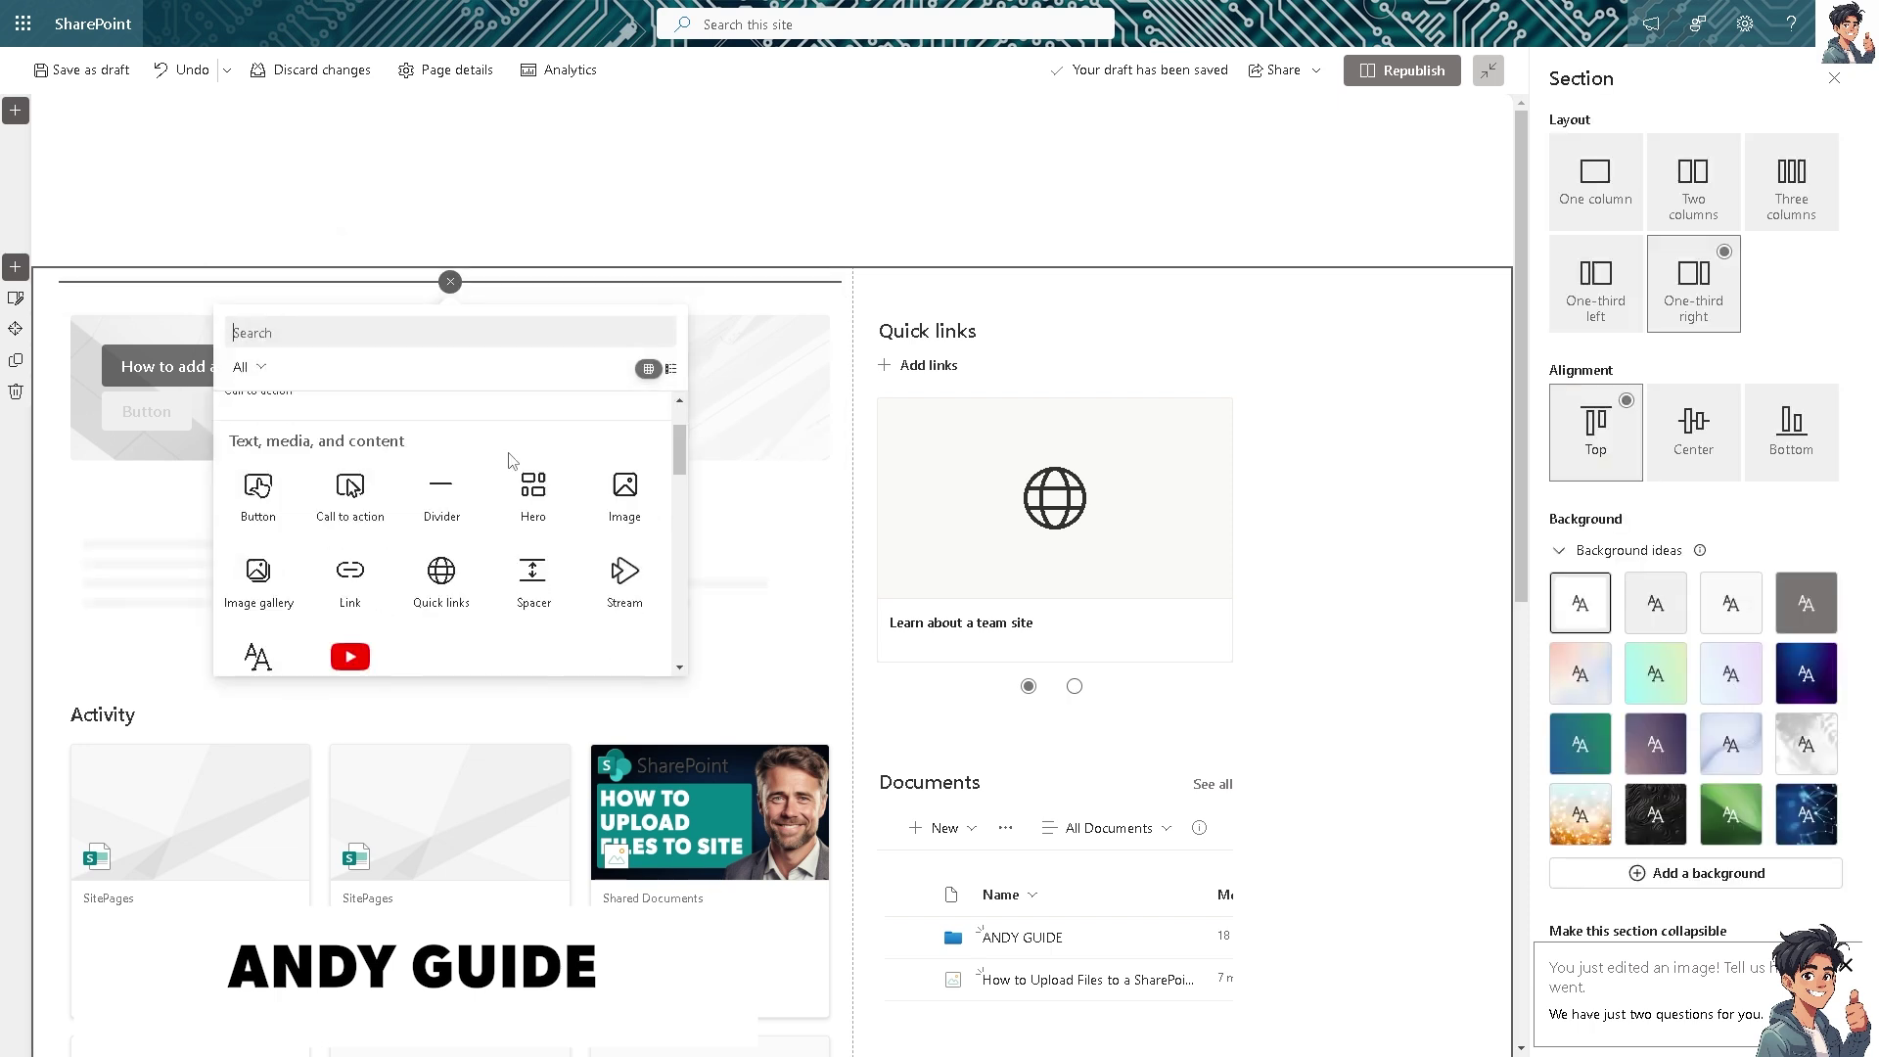
pyautogui.click(361, 588)
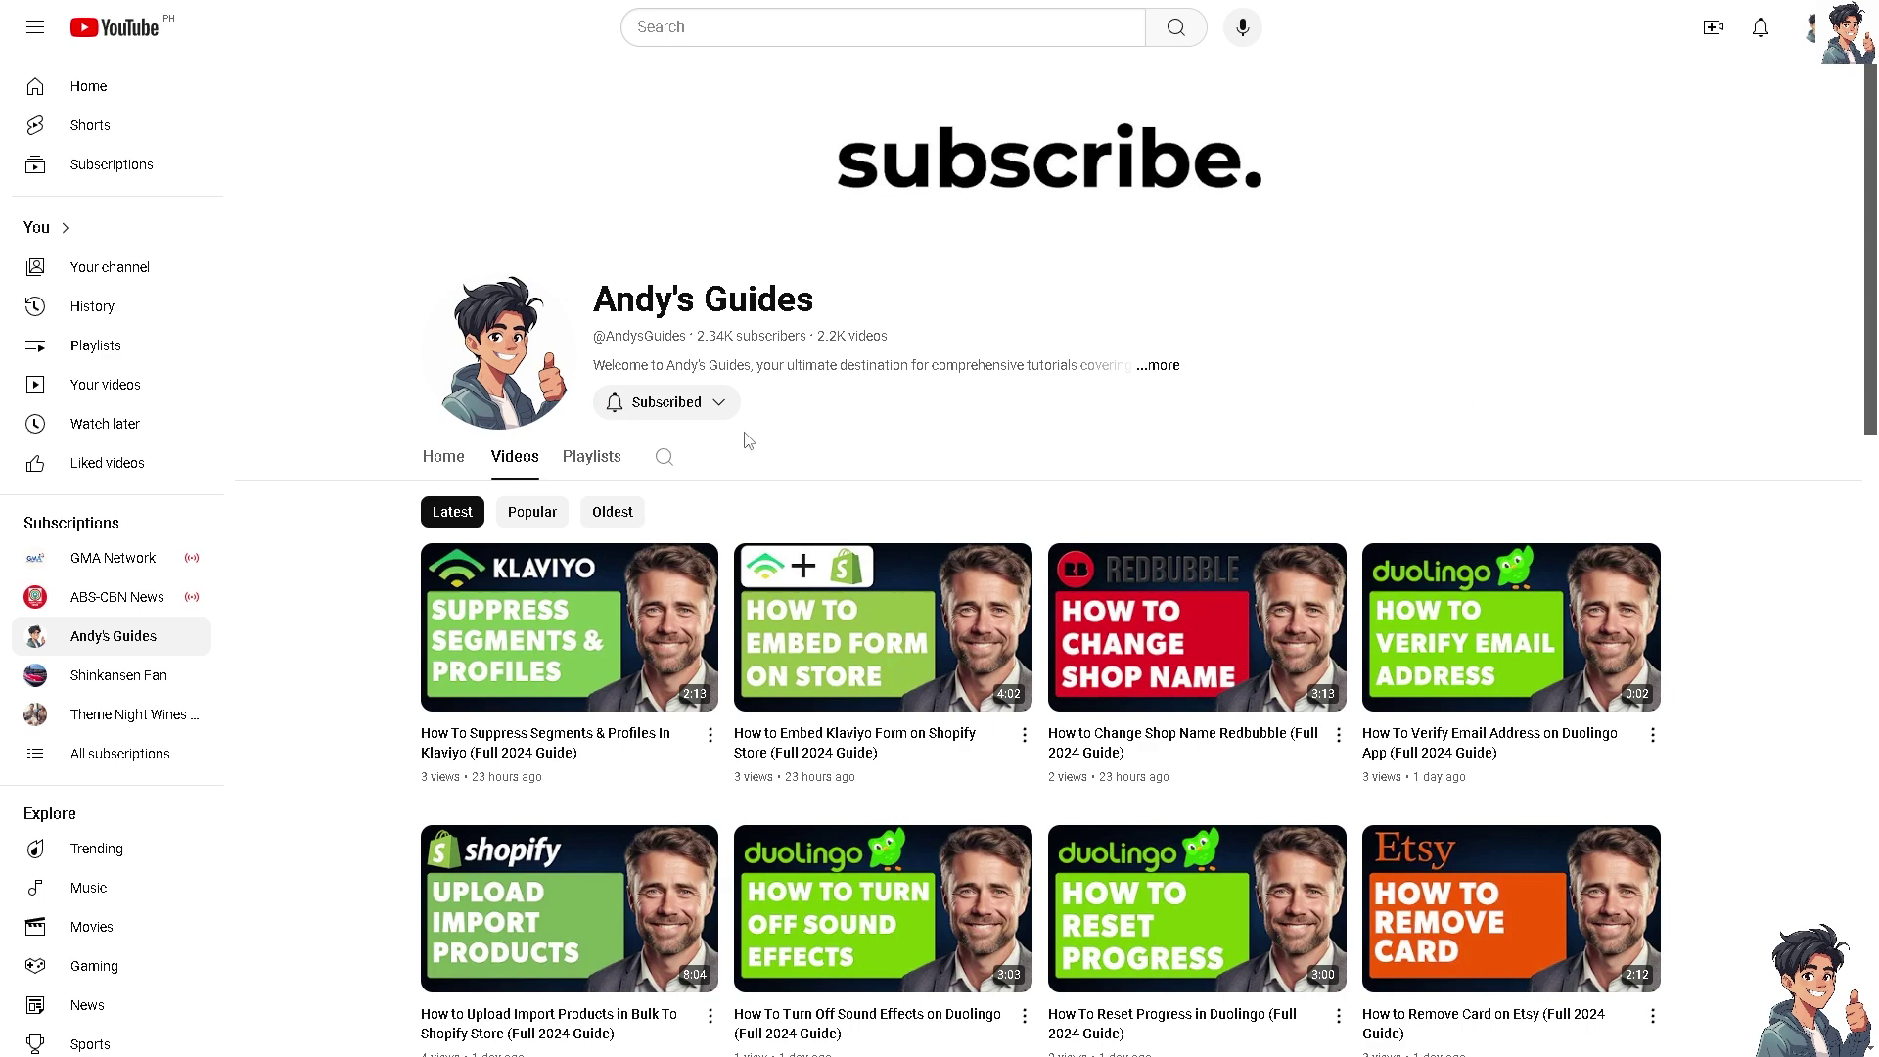
# Open 'How To Suppress Segments & Profiles In Klaviyo (Full 2024 Guide)' and copy its video URL.
pyautogui.click(711, 736)
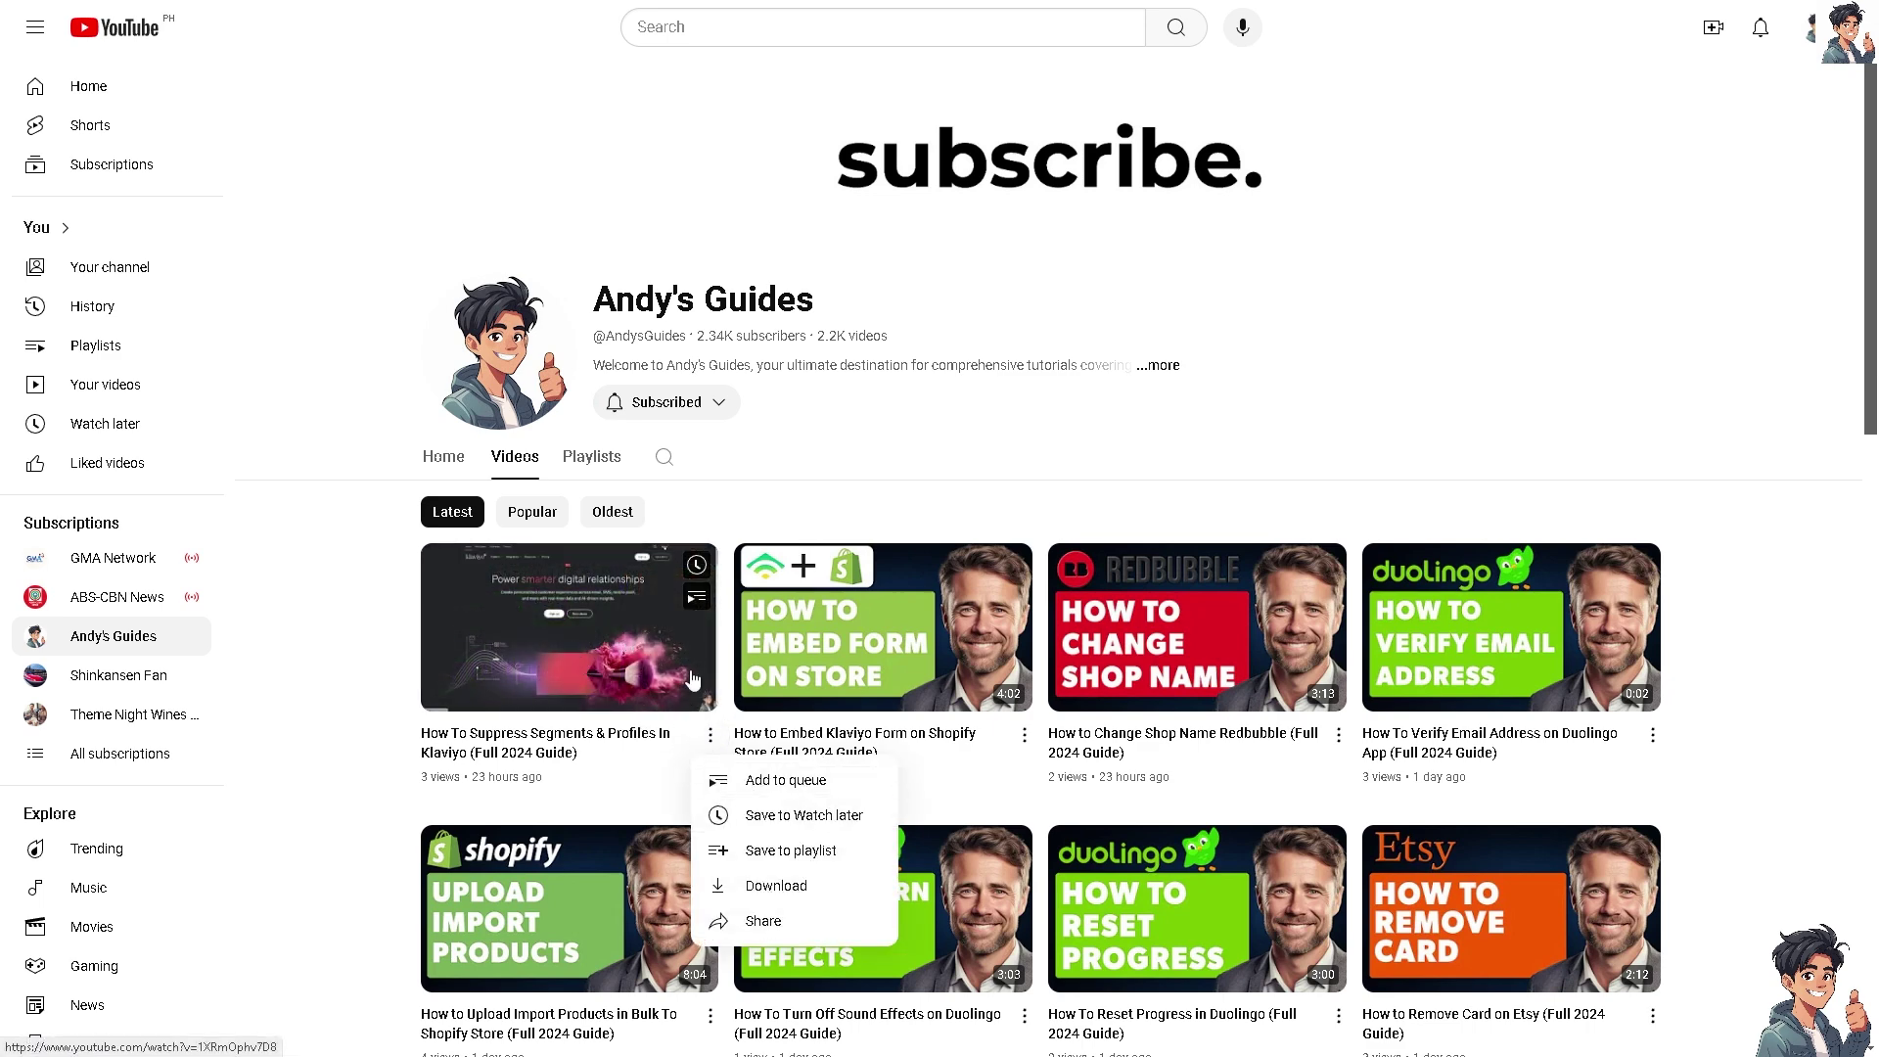
pyautogui.click(633, 669)
pyautogui.click(631, 655)
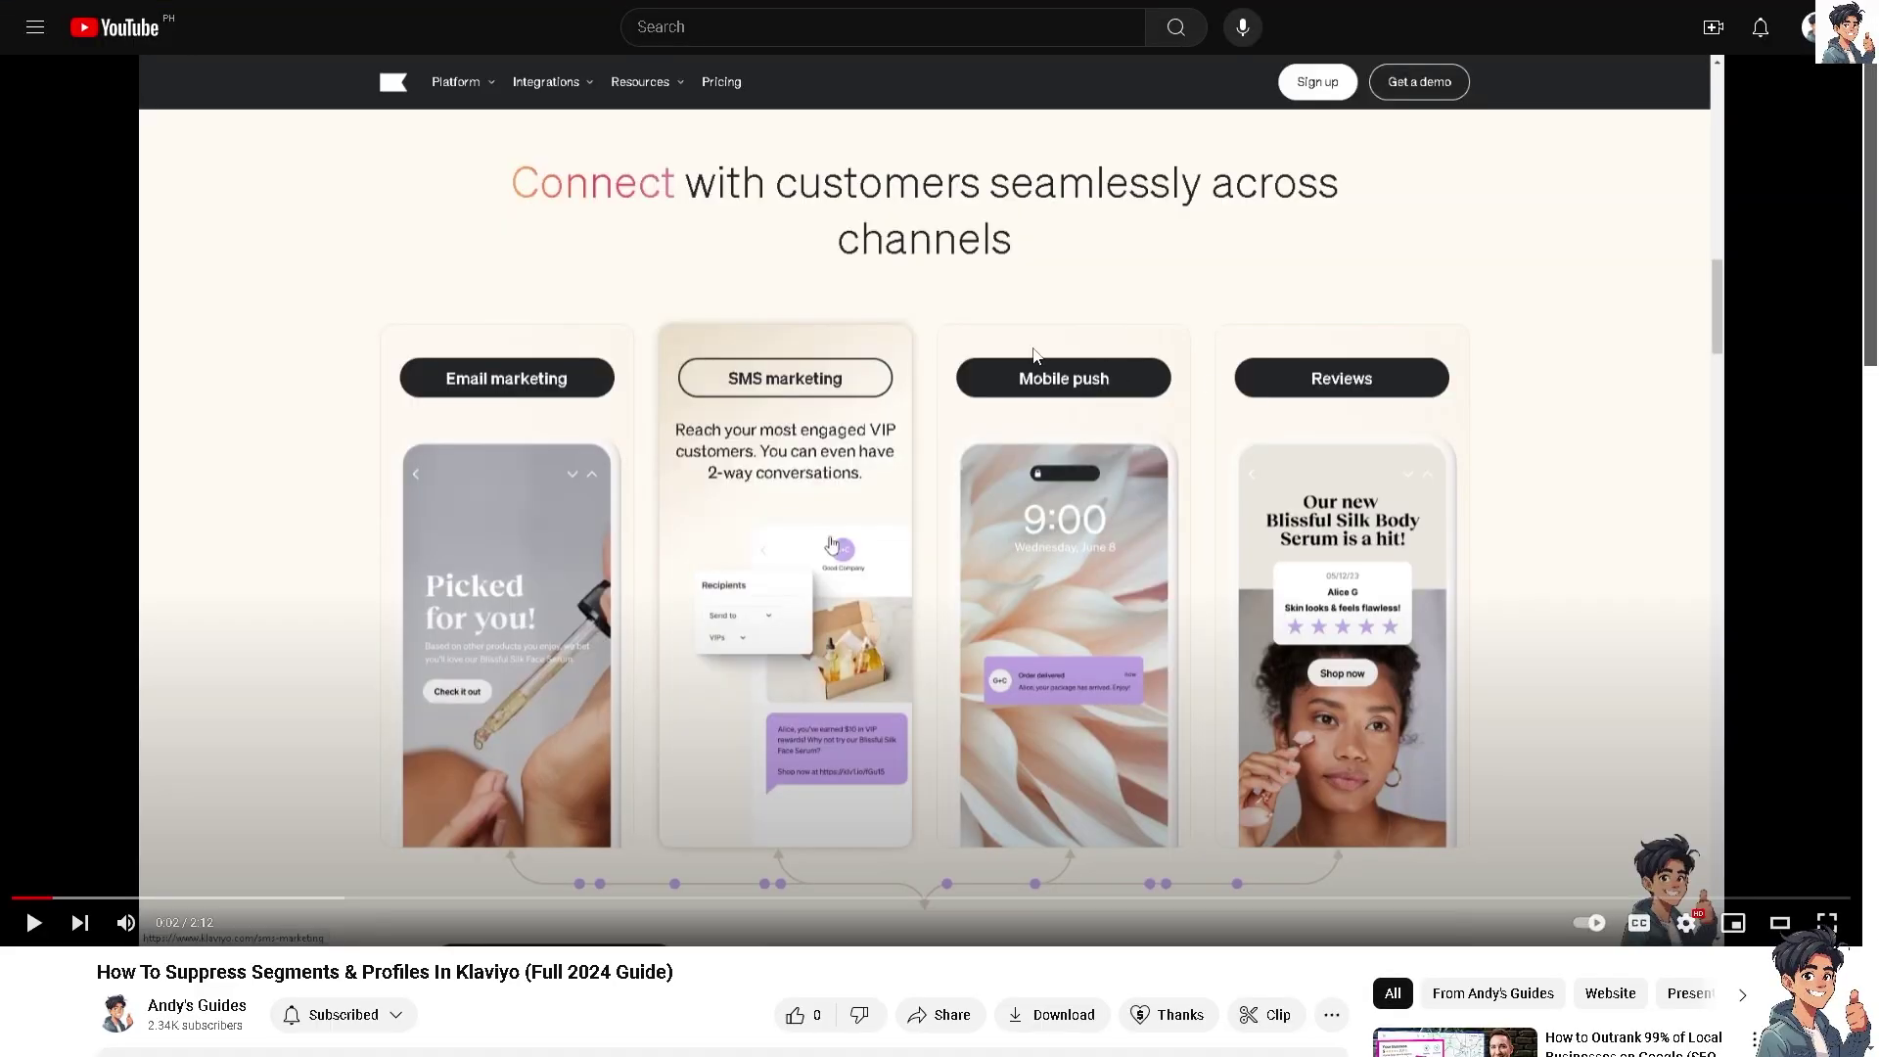
pyautogui.rightClick(1035, 351)
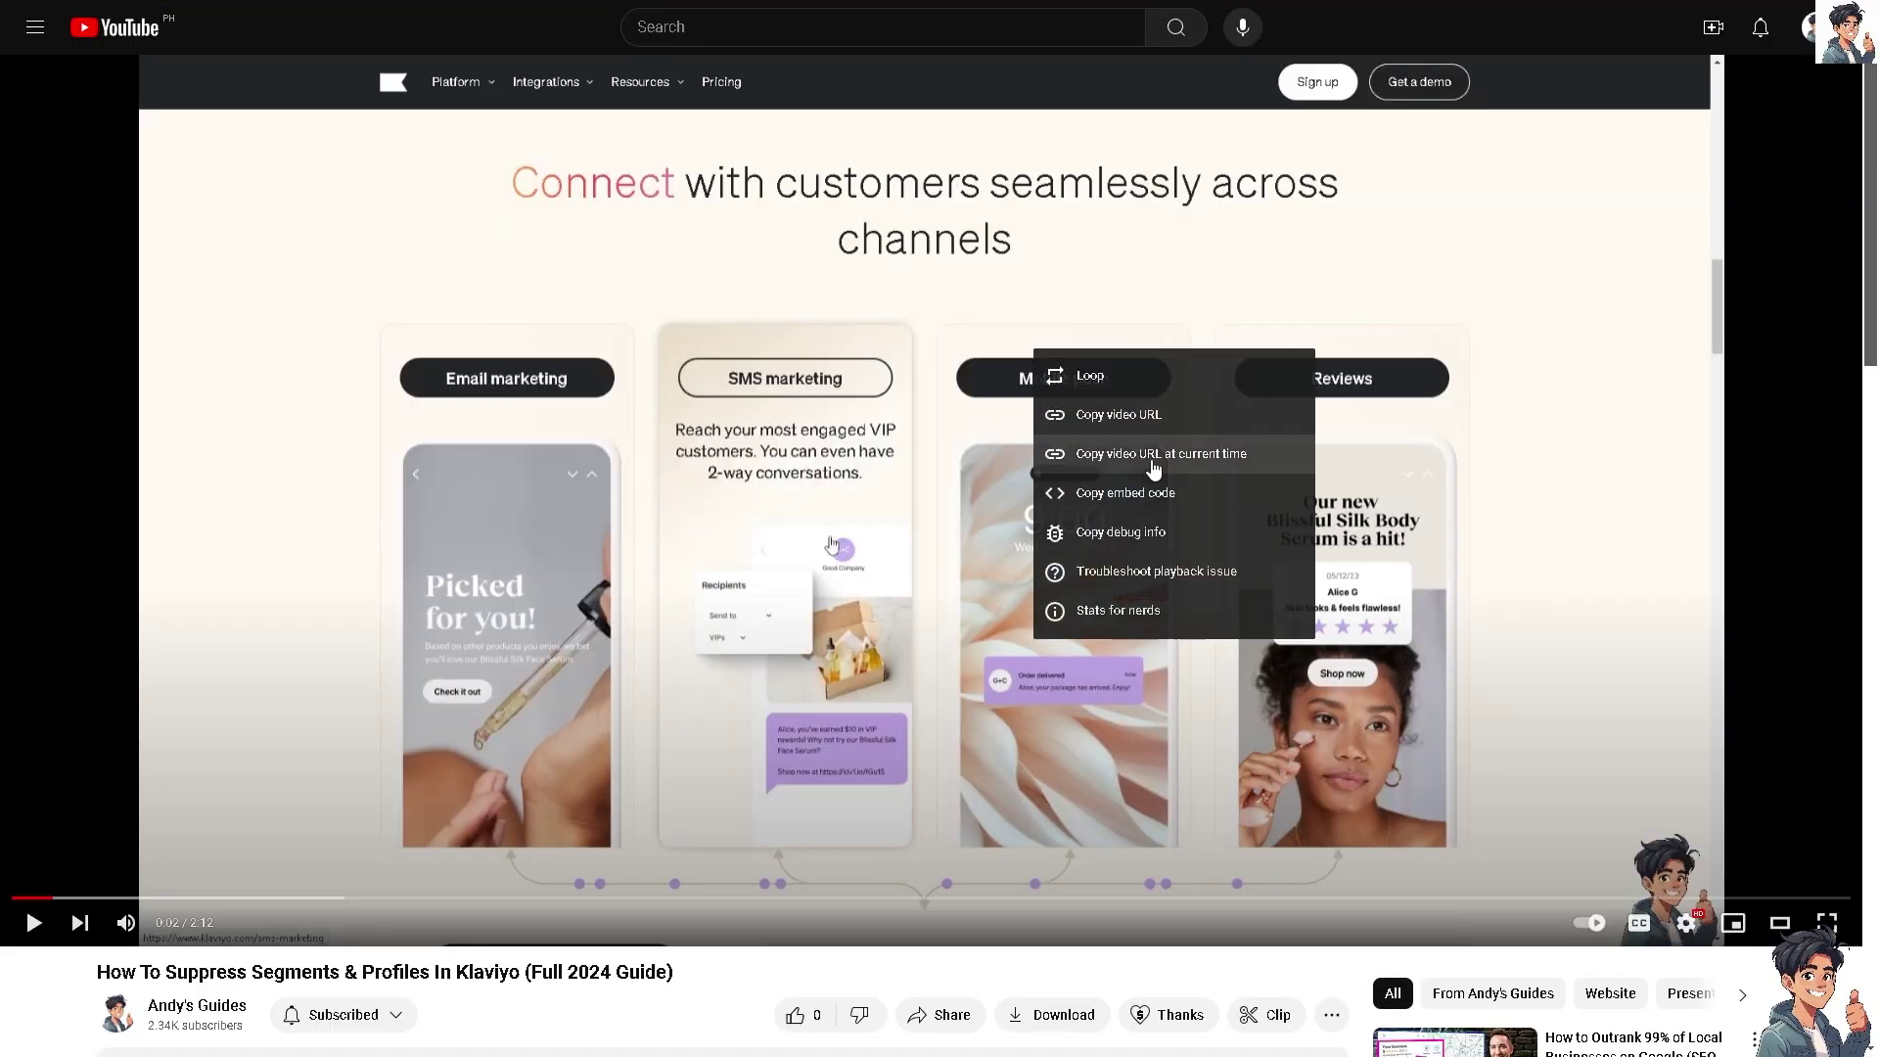
pyautogui.click(1141, 421)
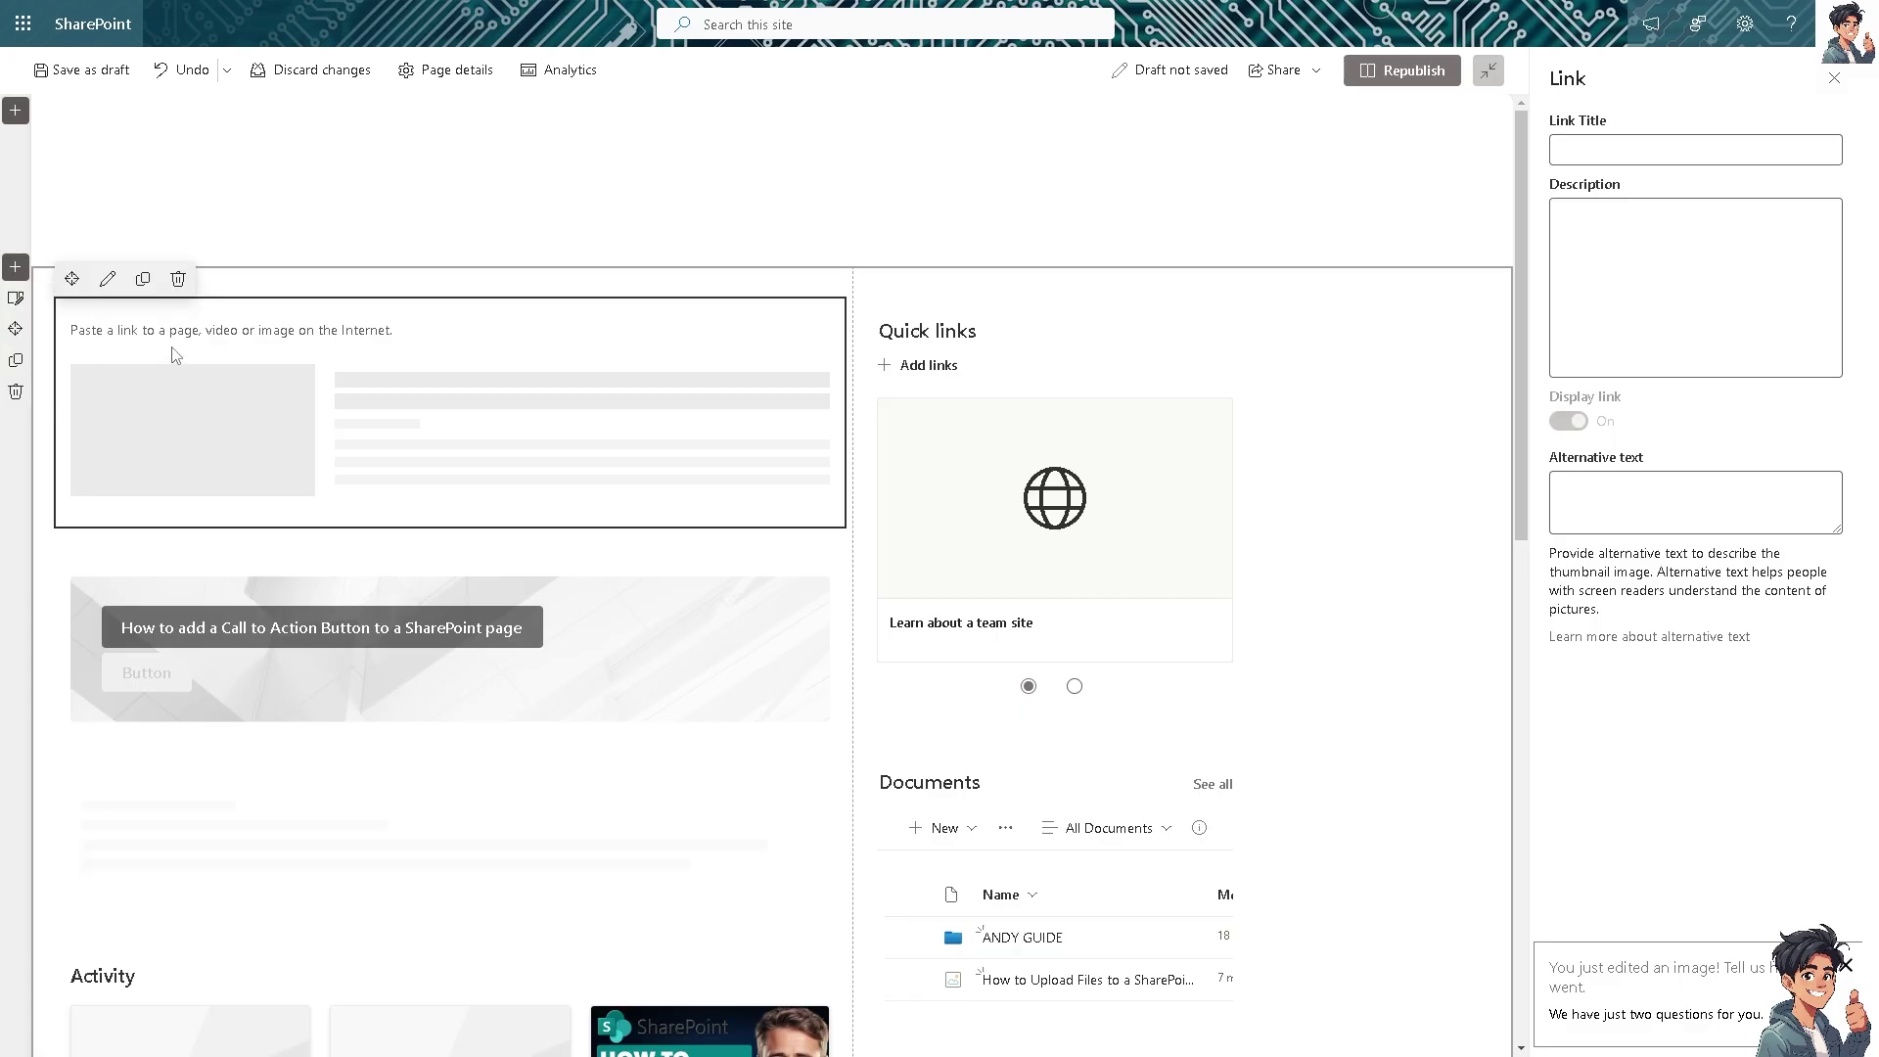
pyautogui.hotkey('ctrl', 'v')
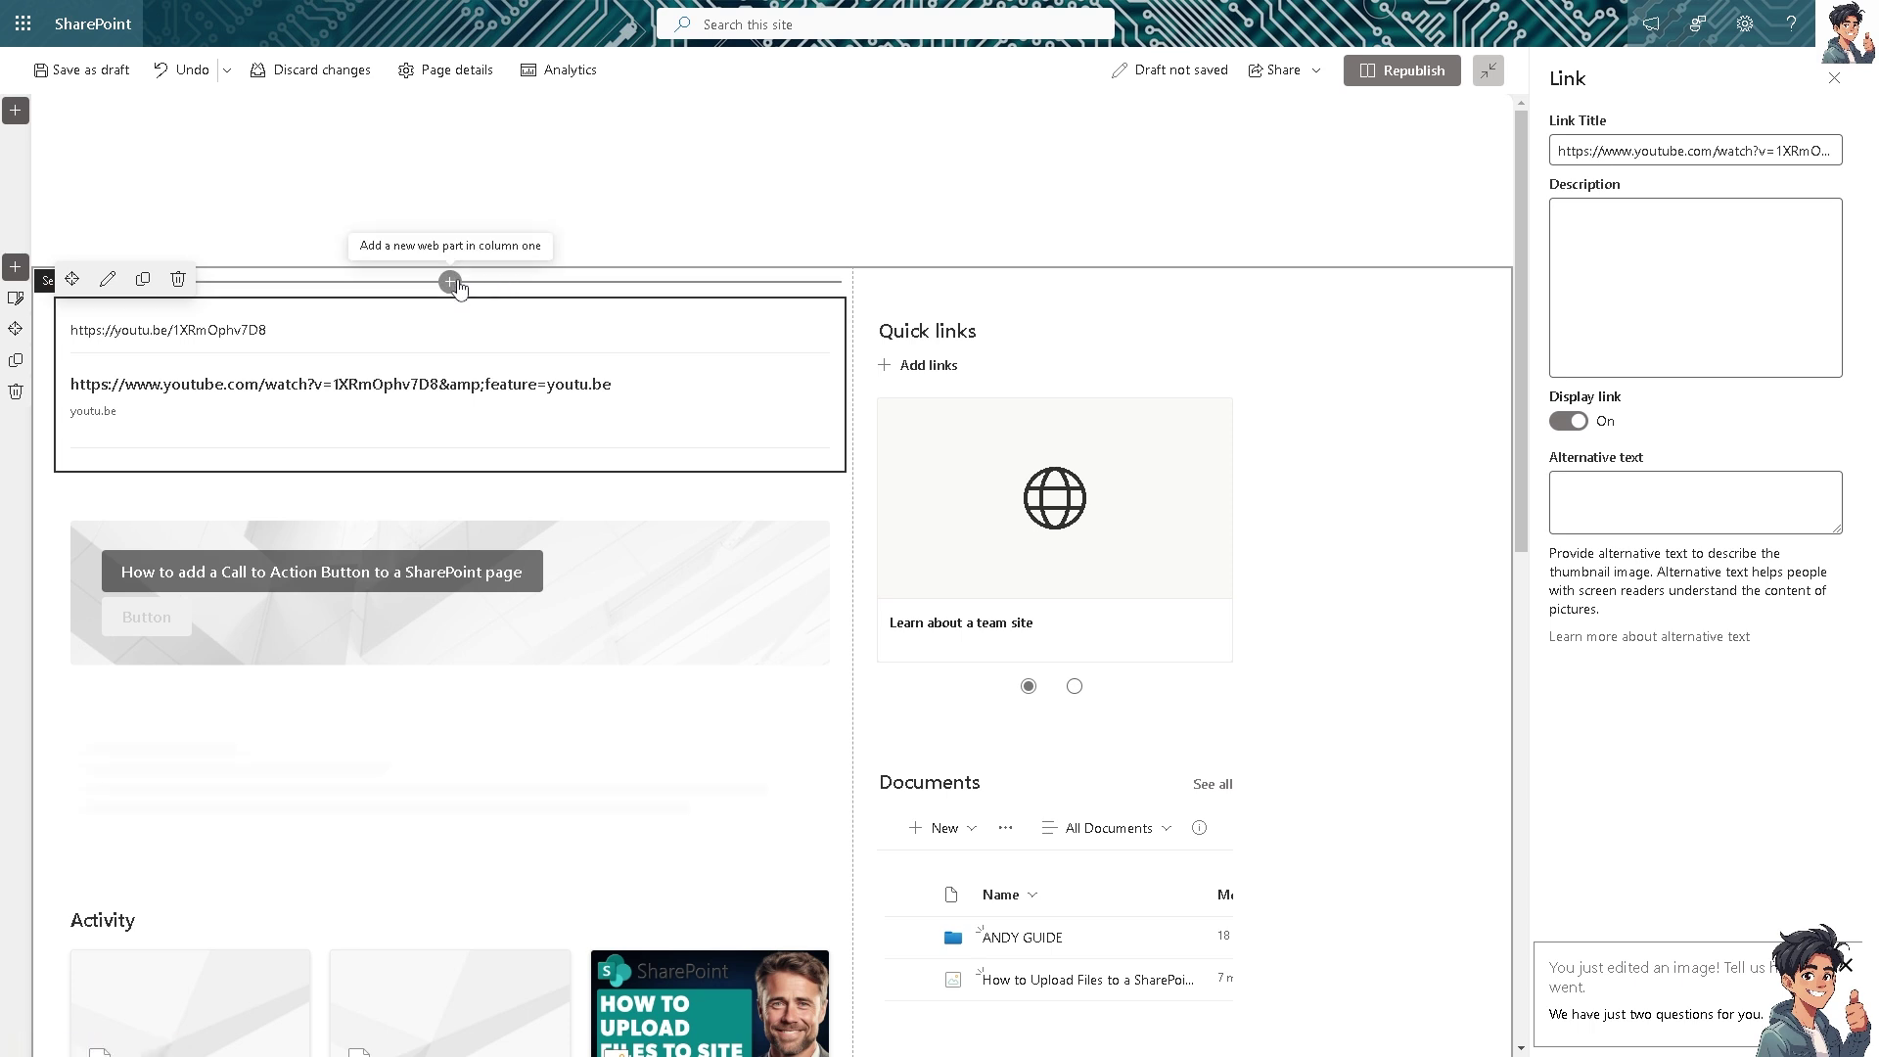
pyautogui.click(456, 284)
# Add a YouTube web part above the pasted link, then search the toolbox for 'stream'.
pyautogui.scroll(-3, 518, 447)
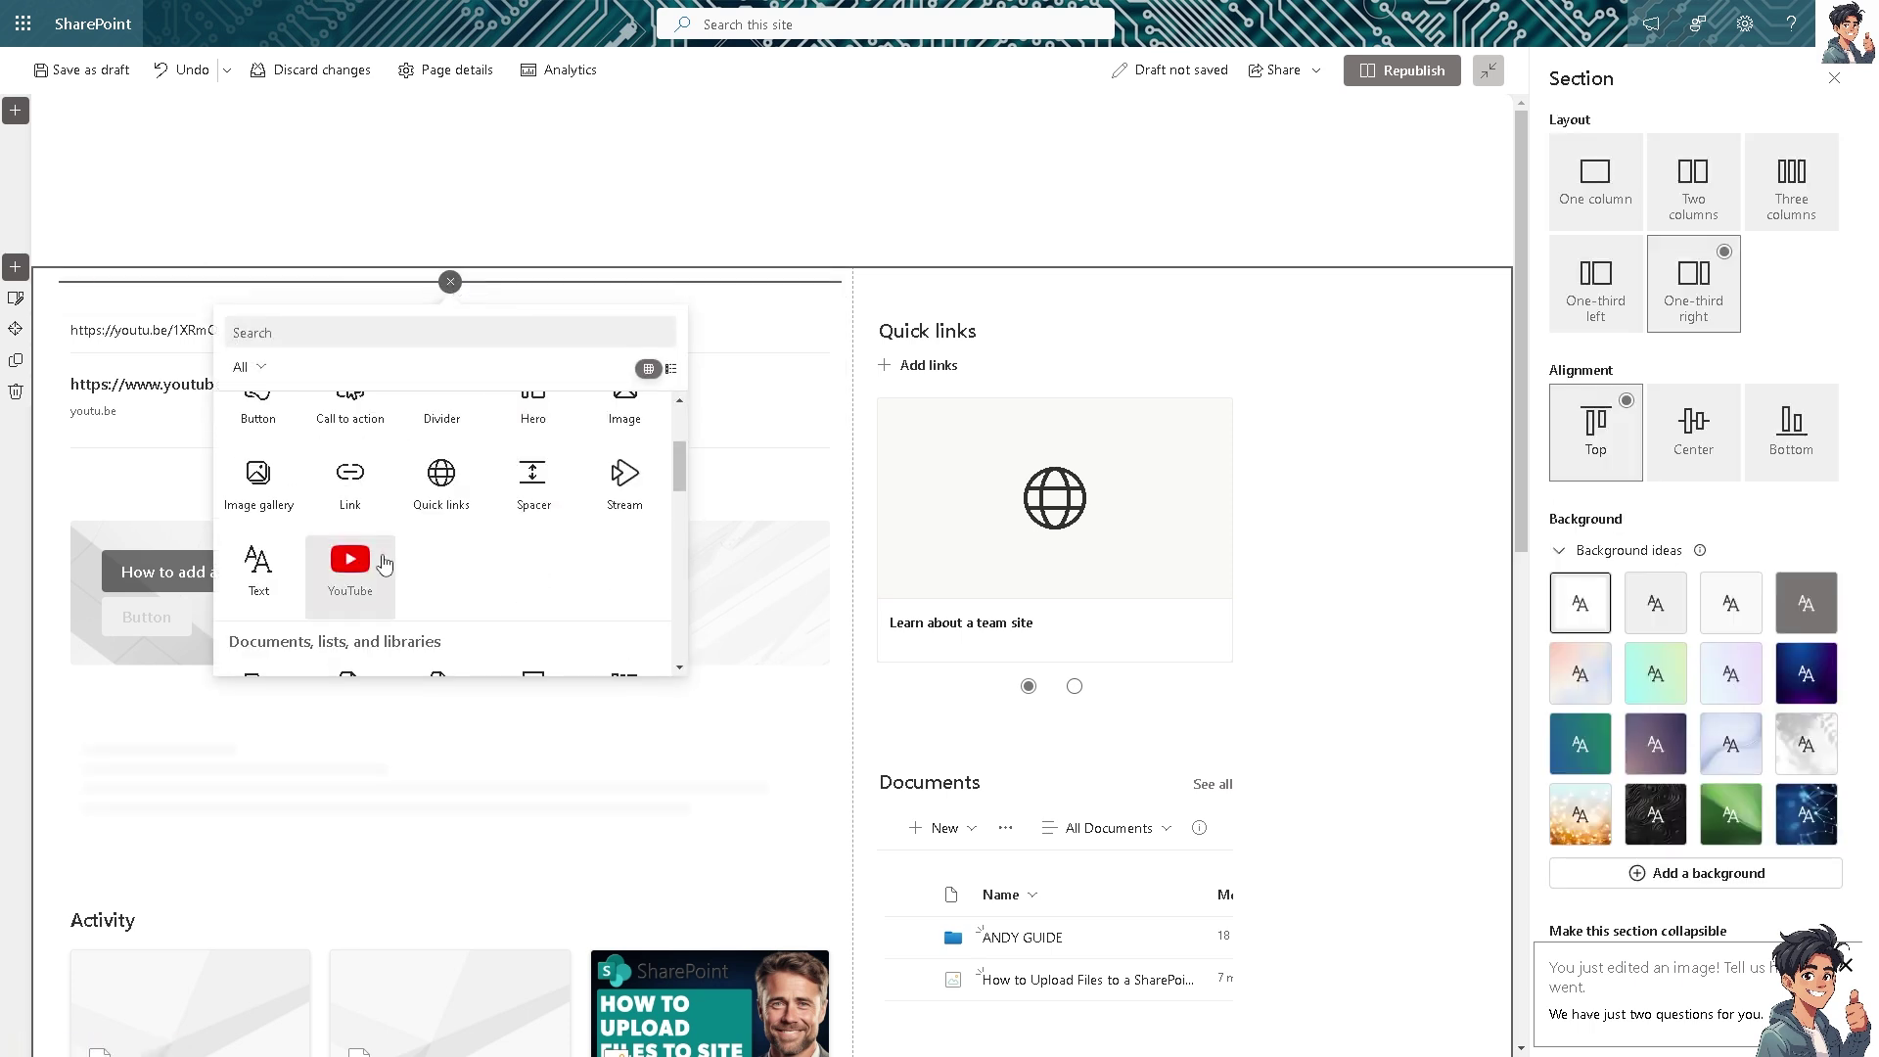
pyautogui.click(350, 562)
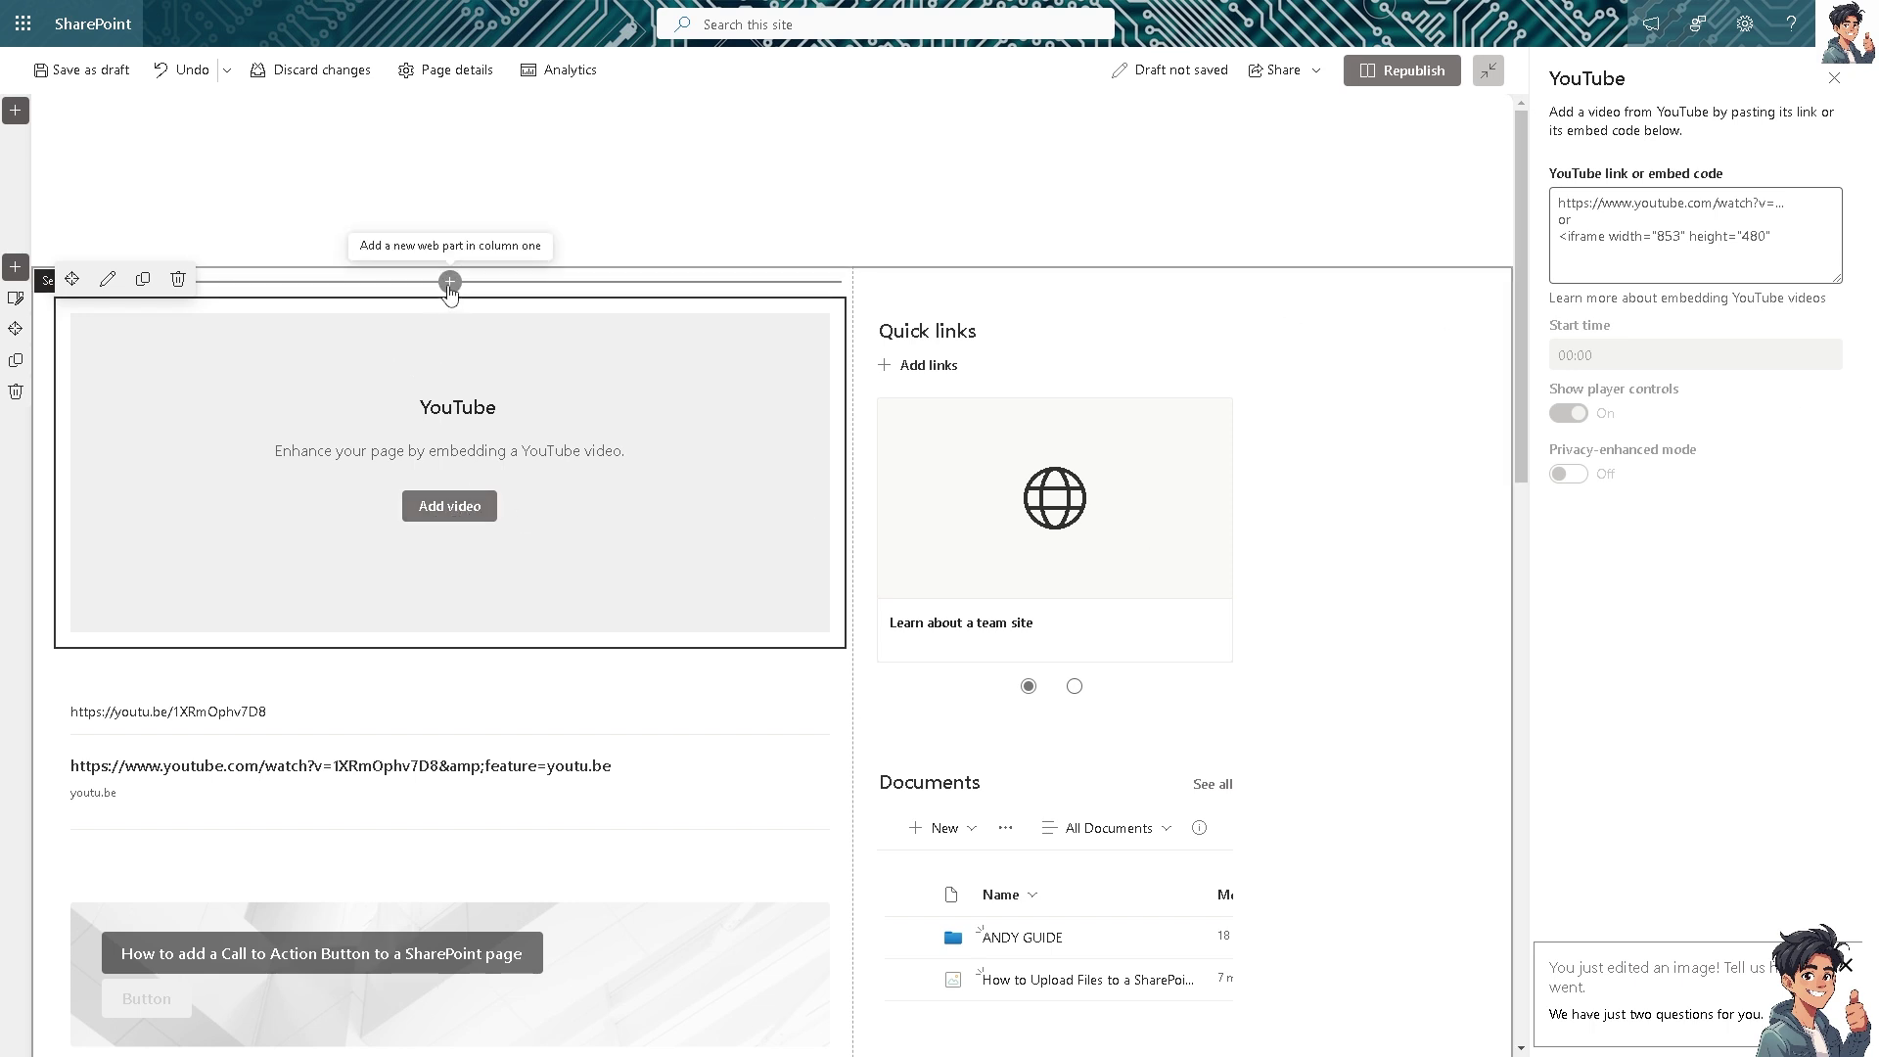
pyautogui.click(449, 282)
pyautogui.scroll(-4, 489, 494)
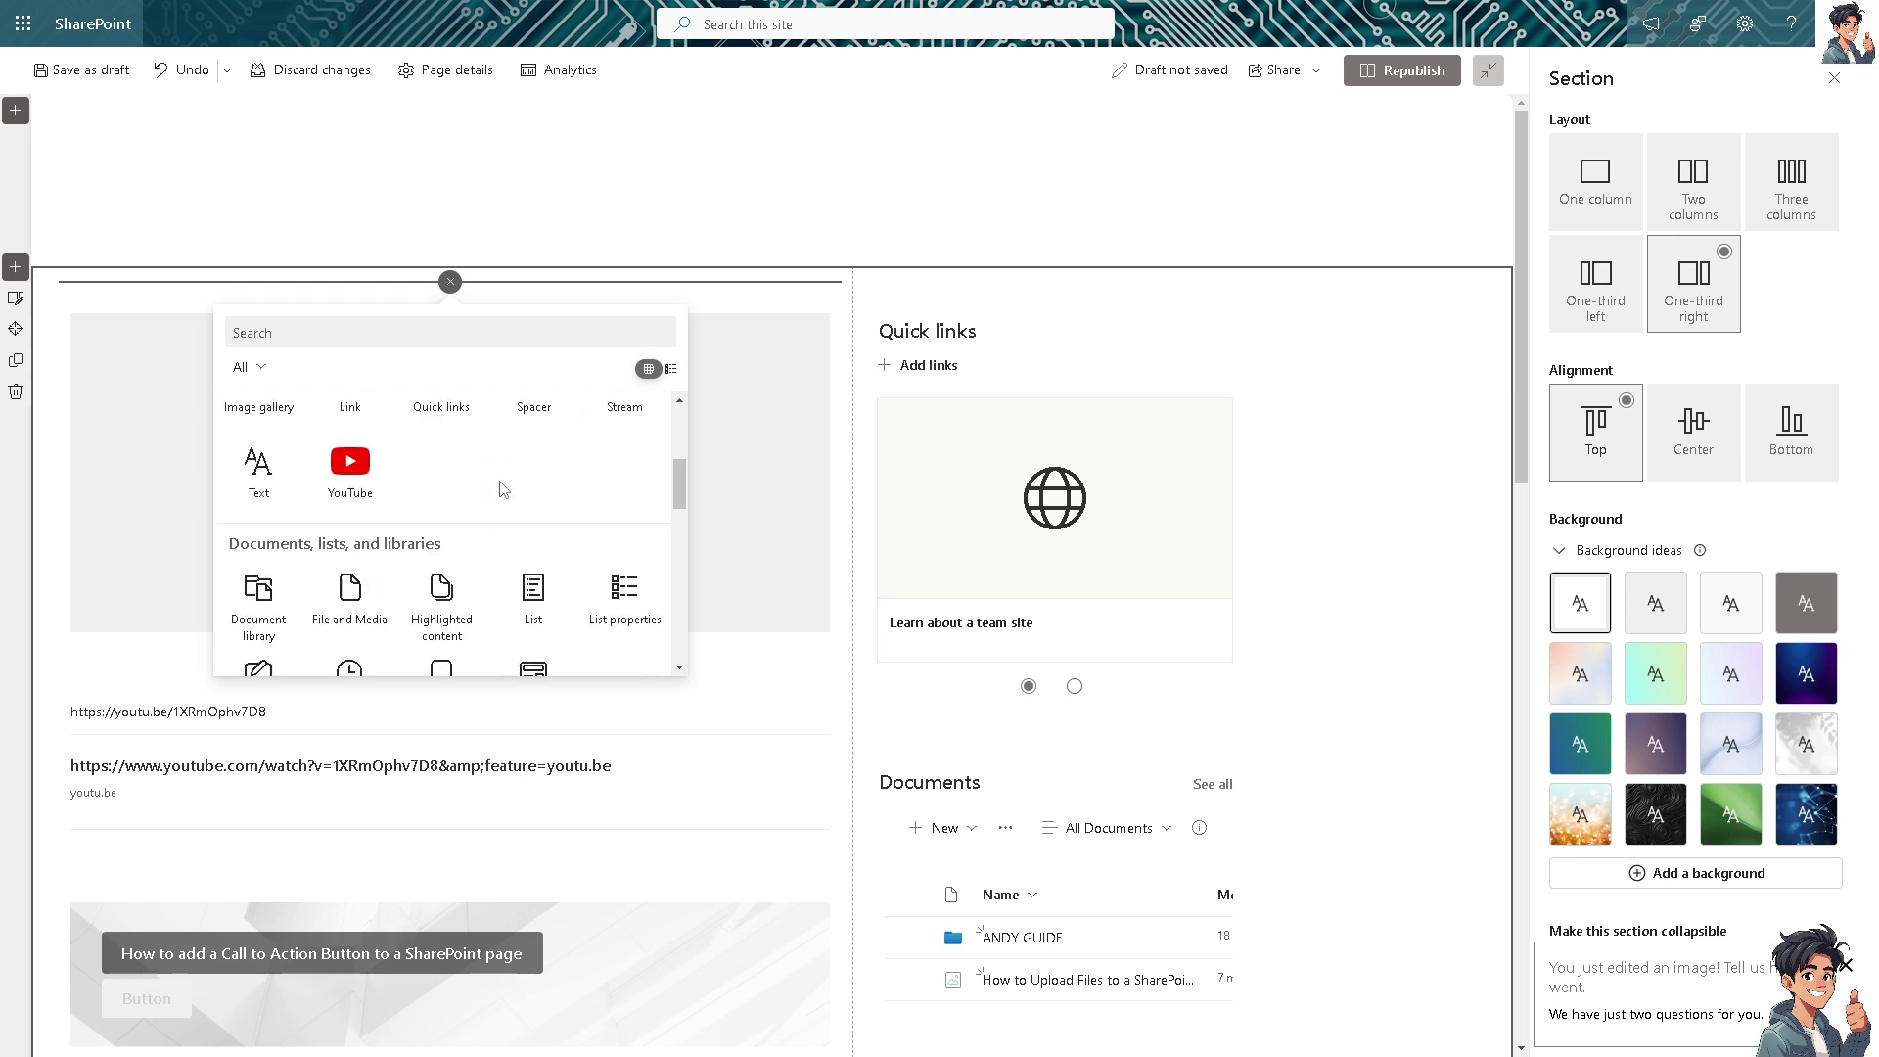
pyautogui.scroll(-1, 539, 480)
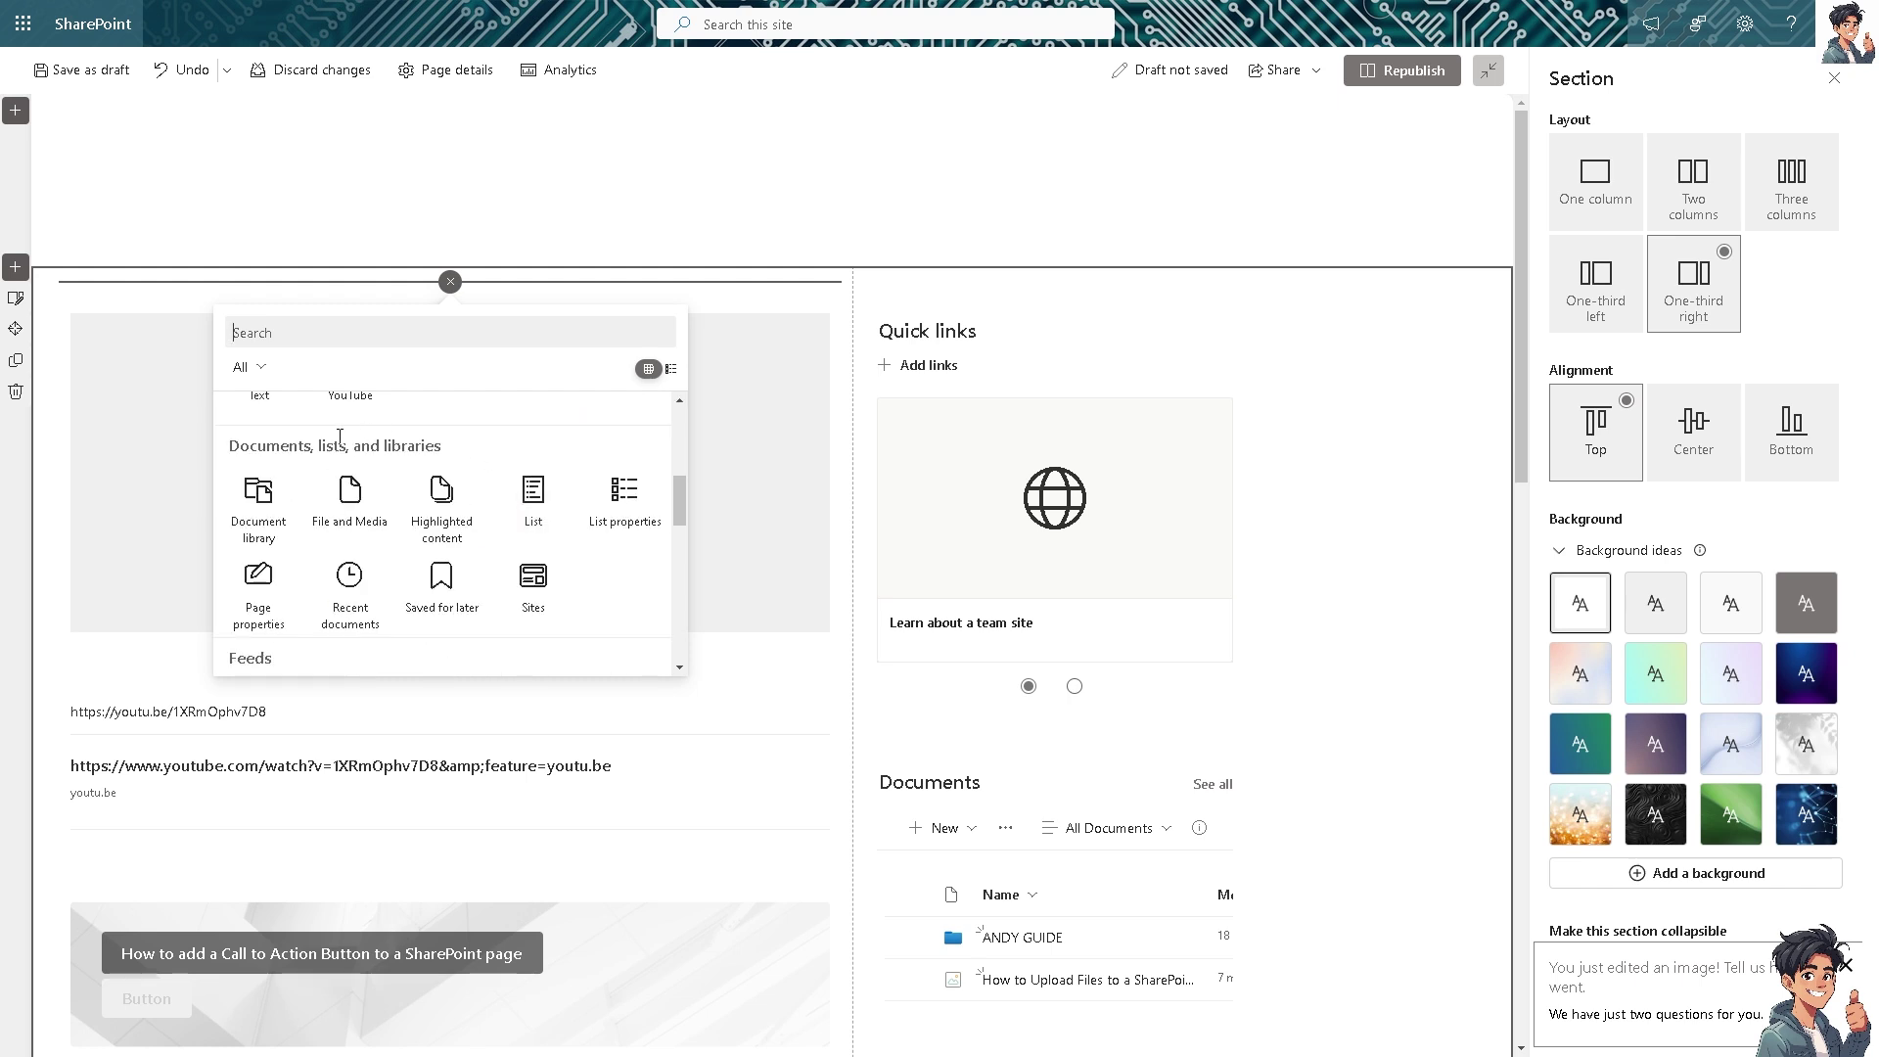
pyautogui.scroll(-1, 339, 436)
pyautogui.scroll(-2, 352, 470)
pyautogui.scroll(-5, 357, 484)
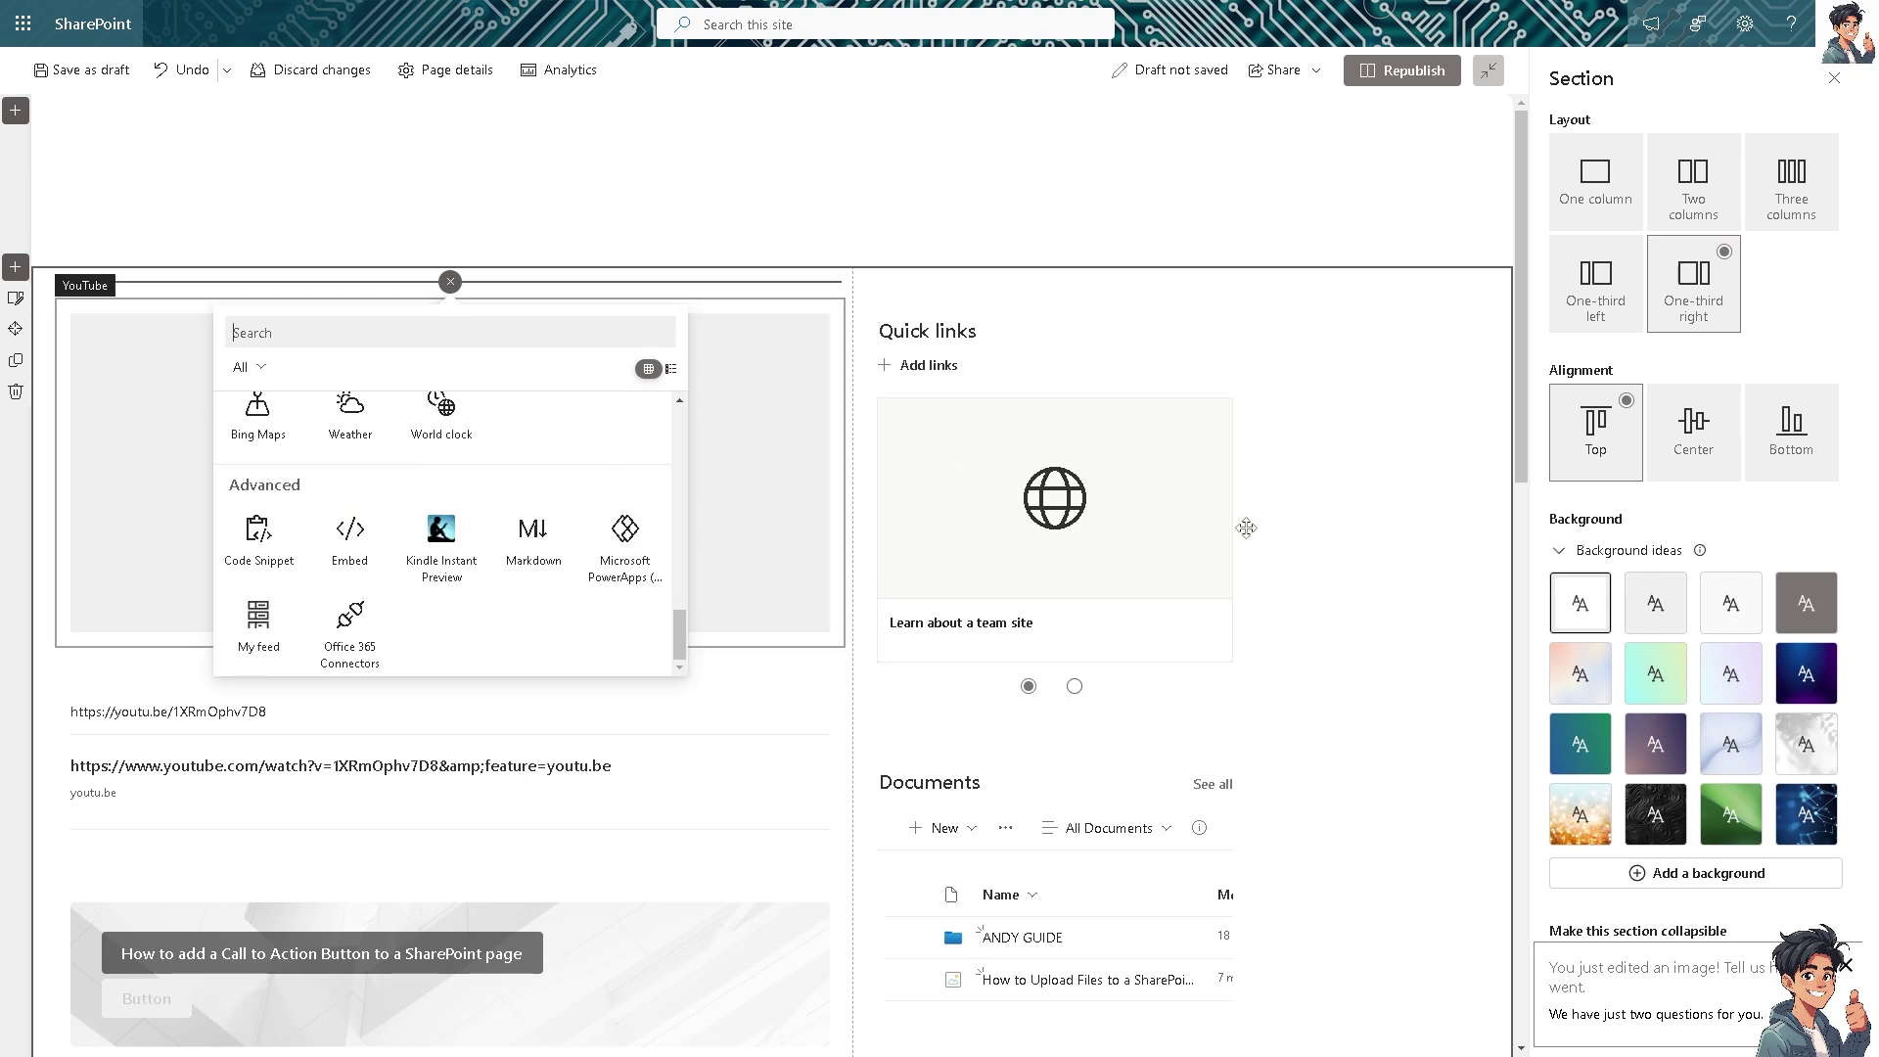
pyautogui.scroll(10, 442, 528)
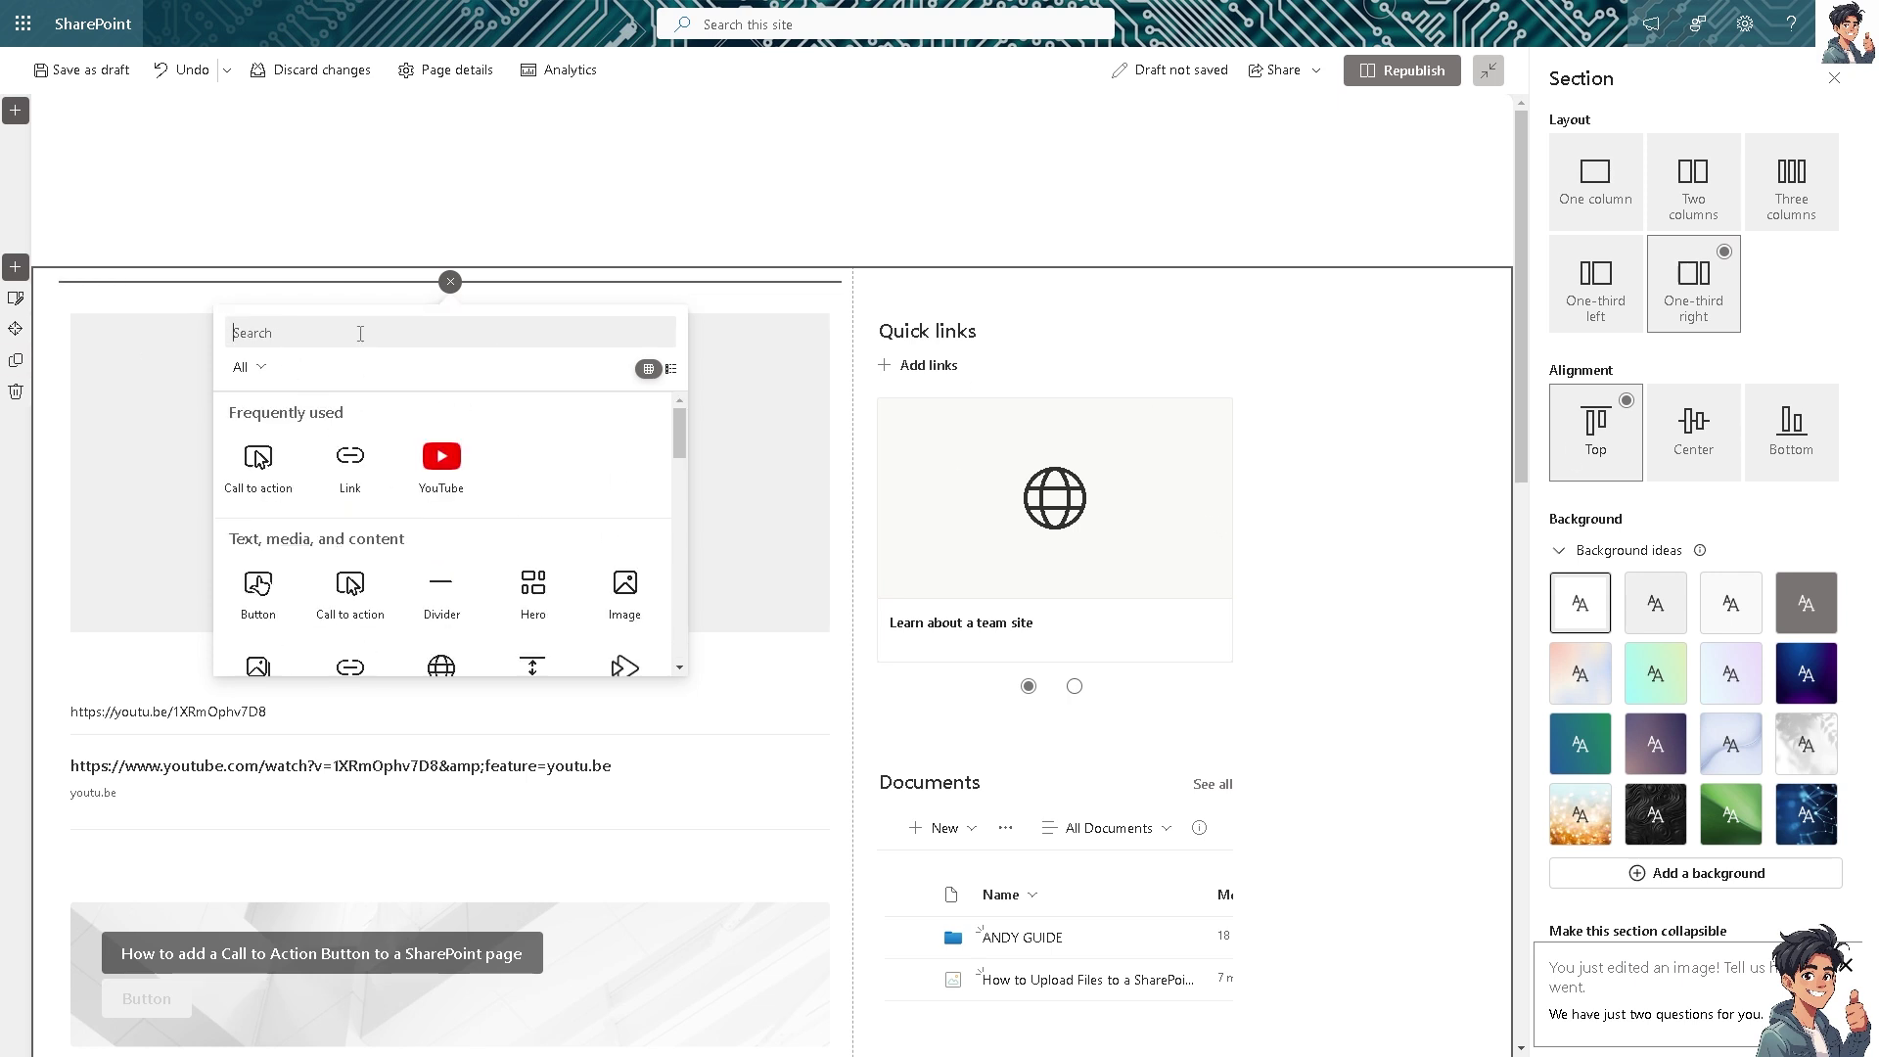
pyautogui.write('stream')
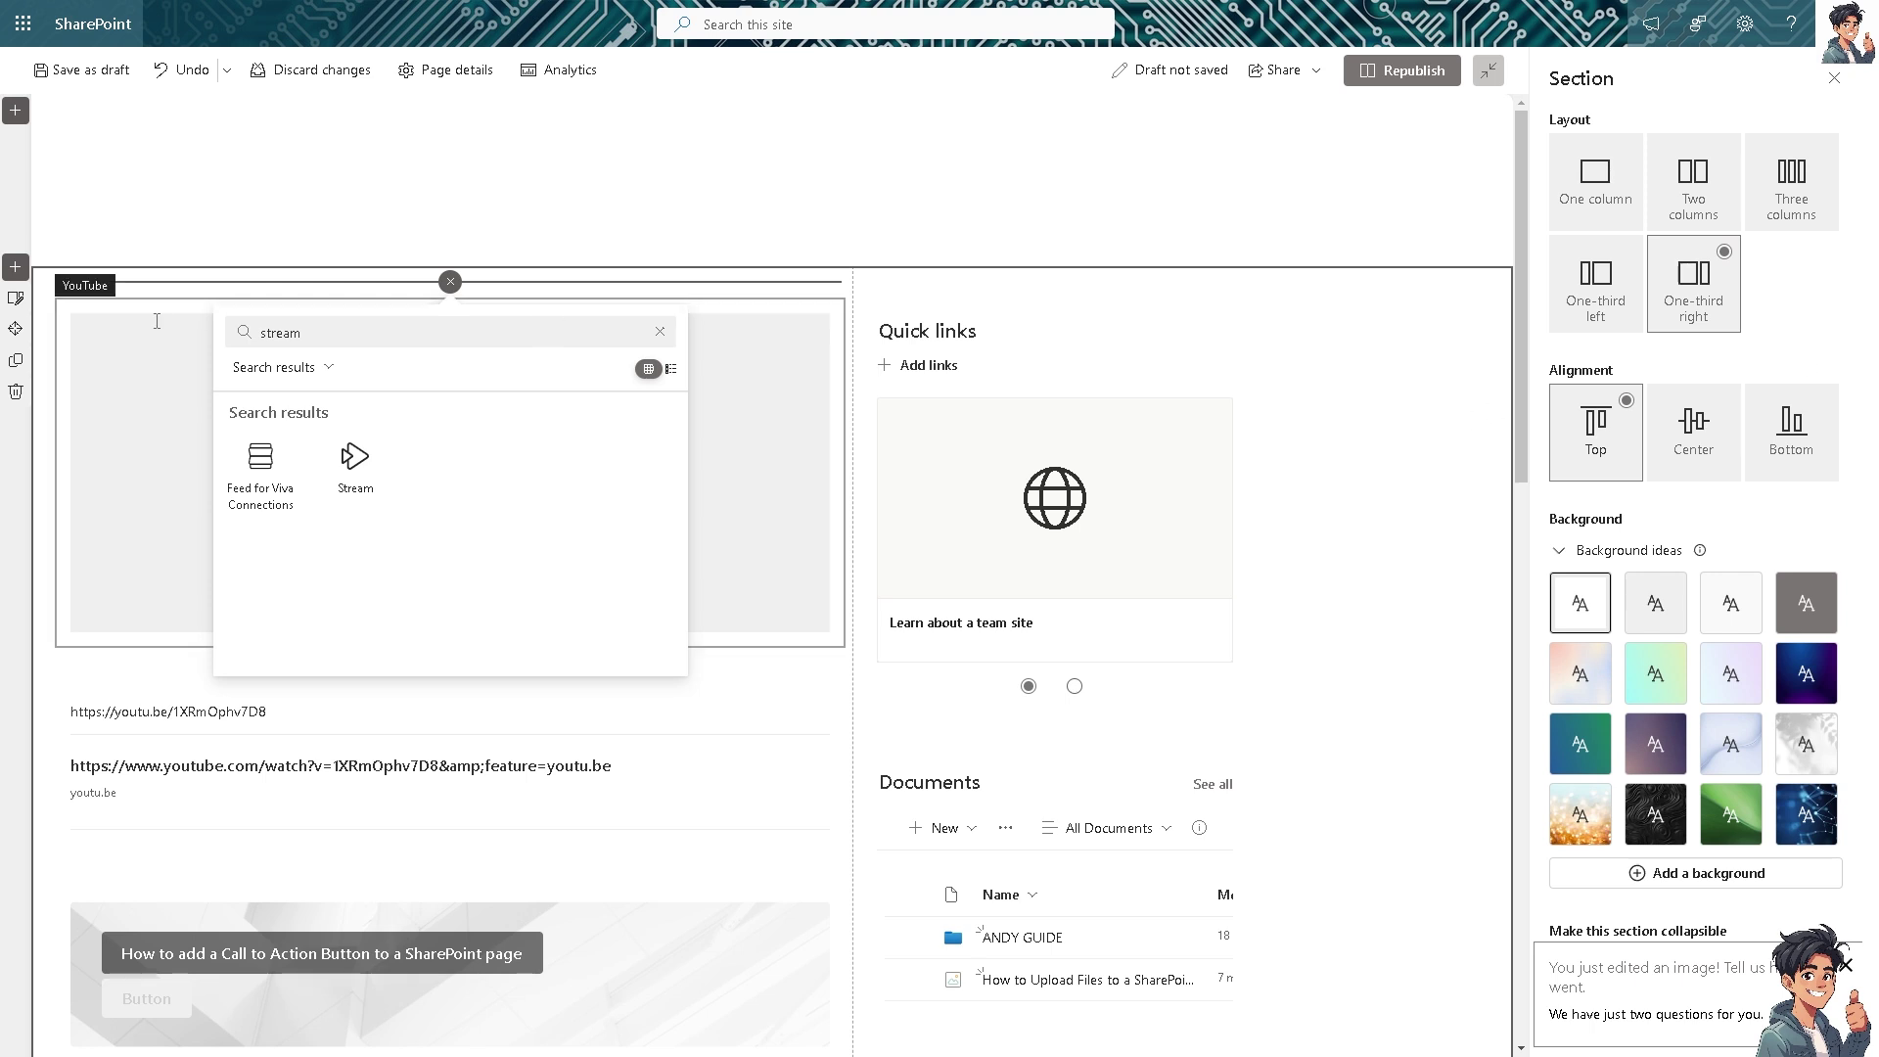
# Replace the search term with 'file' and insert a File and Media web part.
pyautogui.click(332, 342)
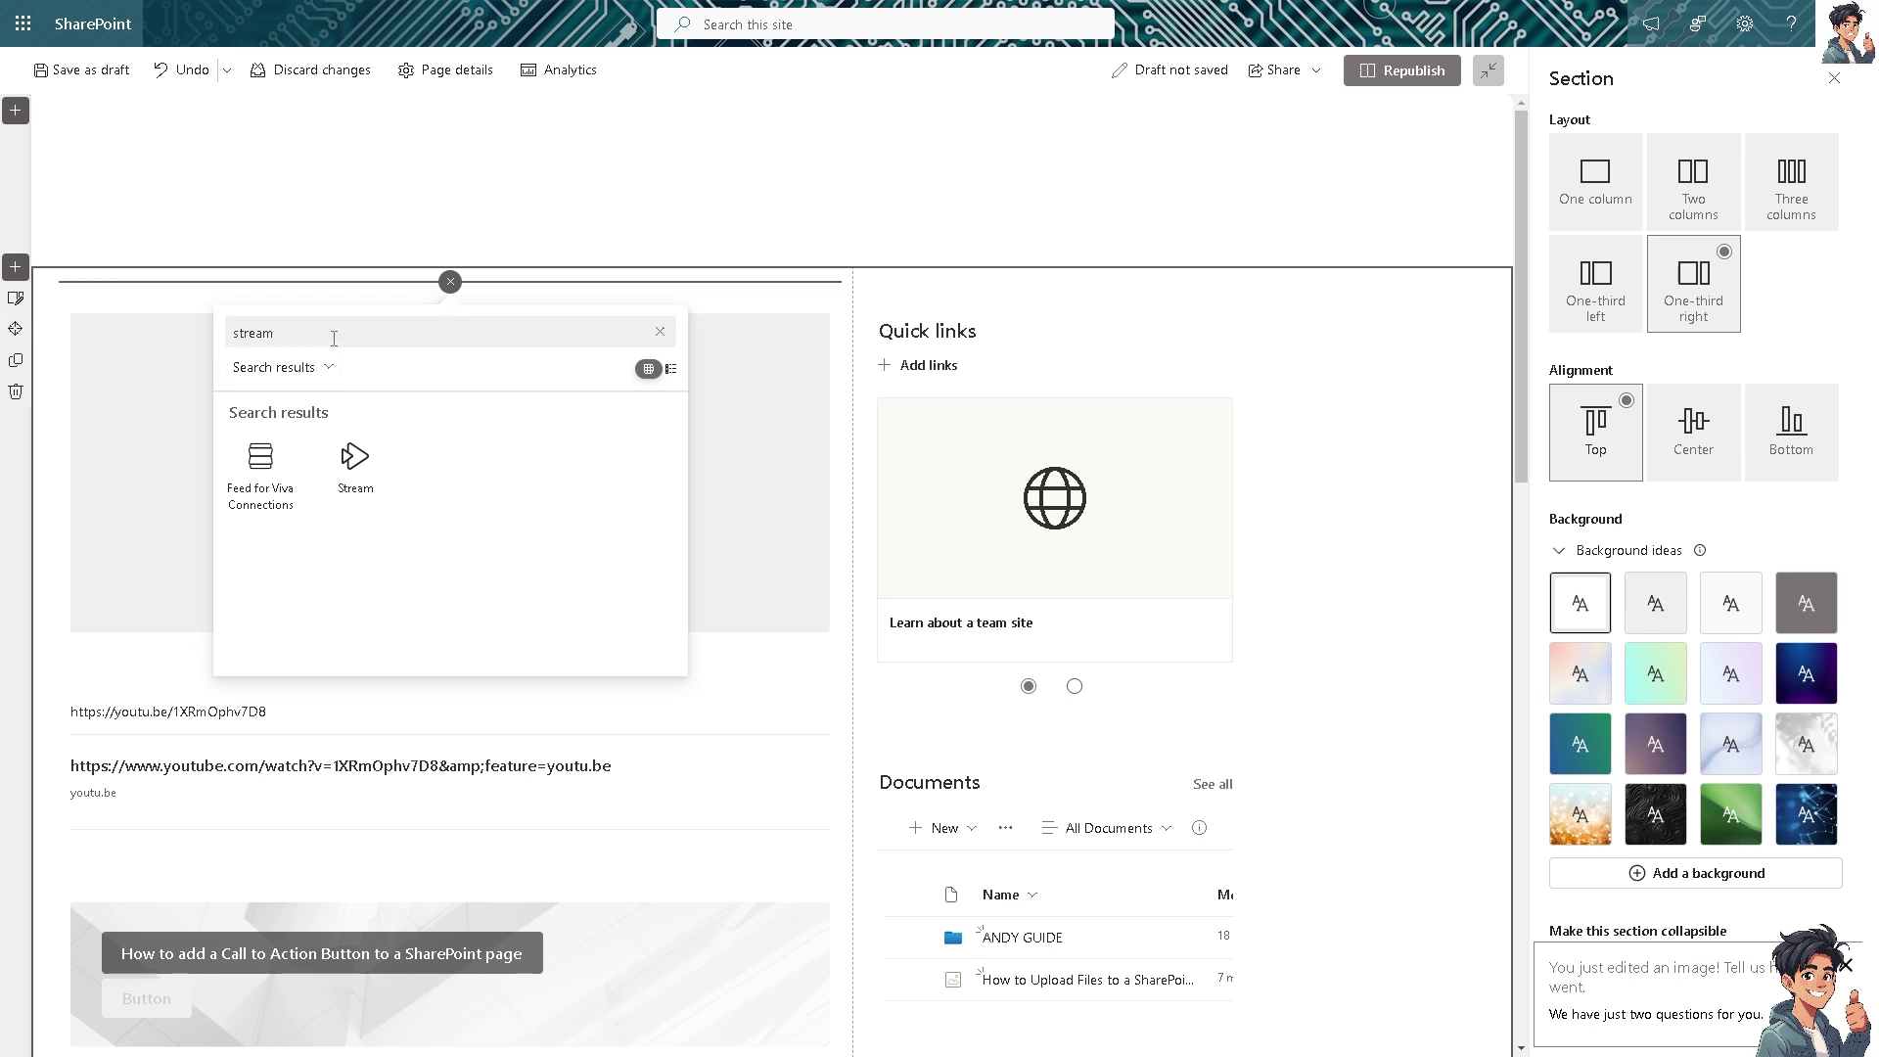
pyautogui.press('BackSpace')
pyautogui.press('BackSpace')
pyautogui.press('BackSpace')
pyautogui.press('BackSpace')
pyautogui.press('BackSpace')
pyautogui.press('BackSpace')
pyautogui.write('file')
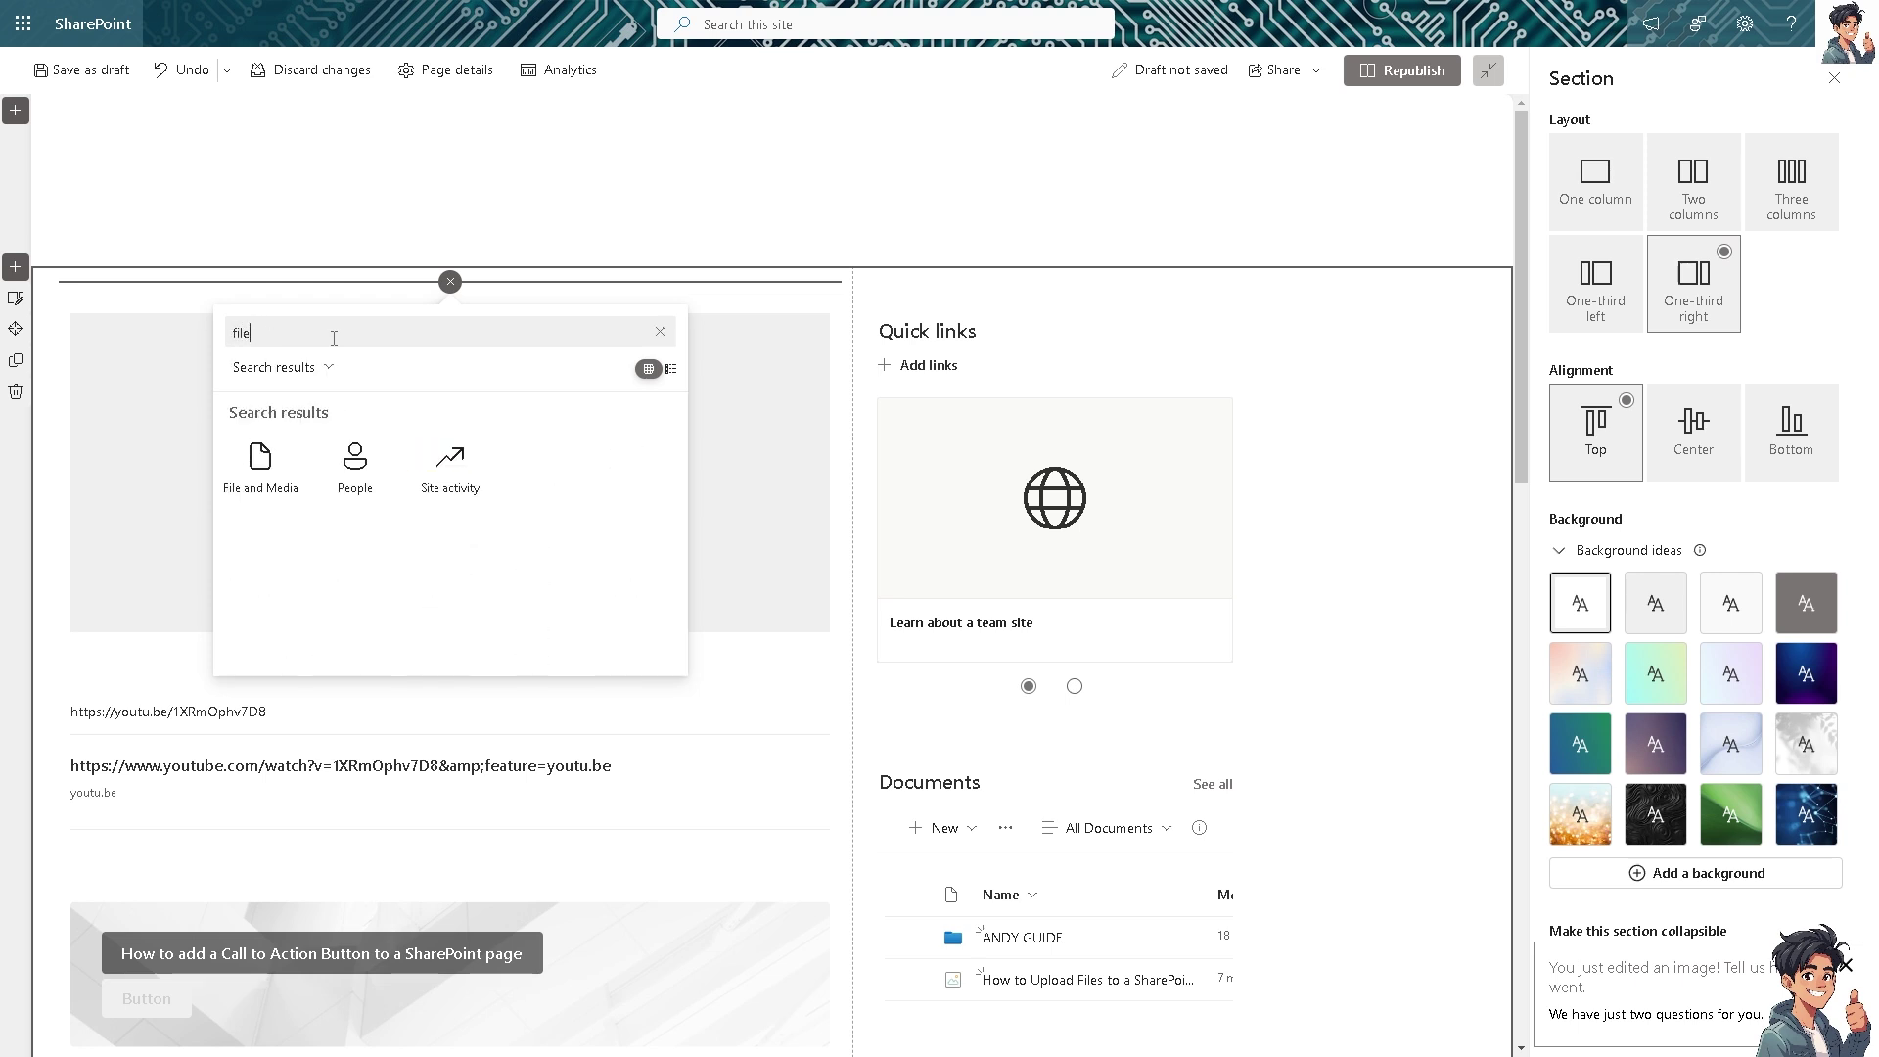
pyautogui.click(283, 462)
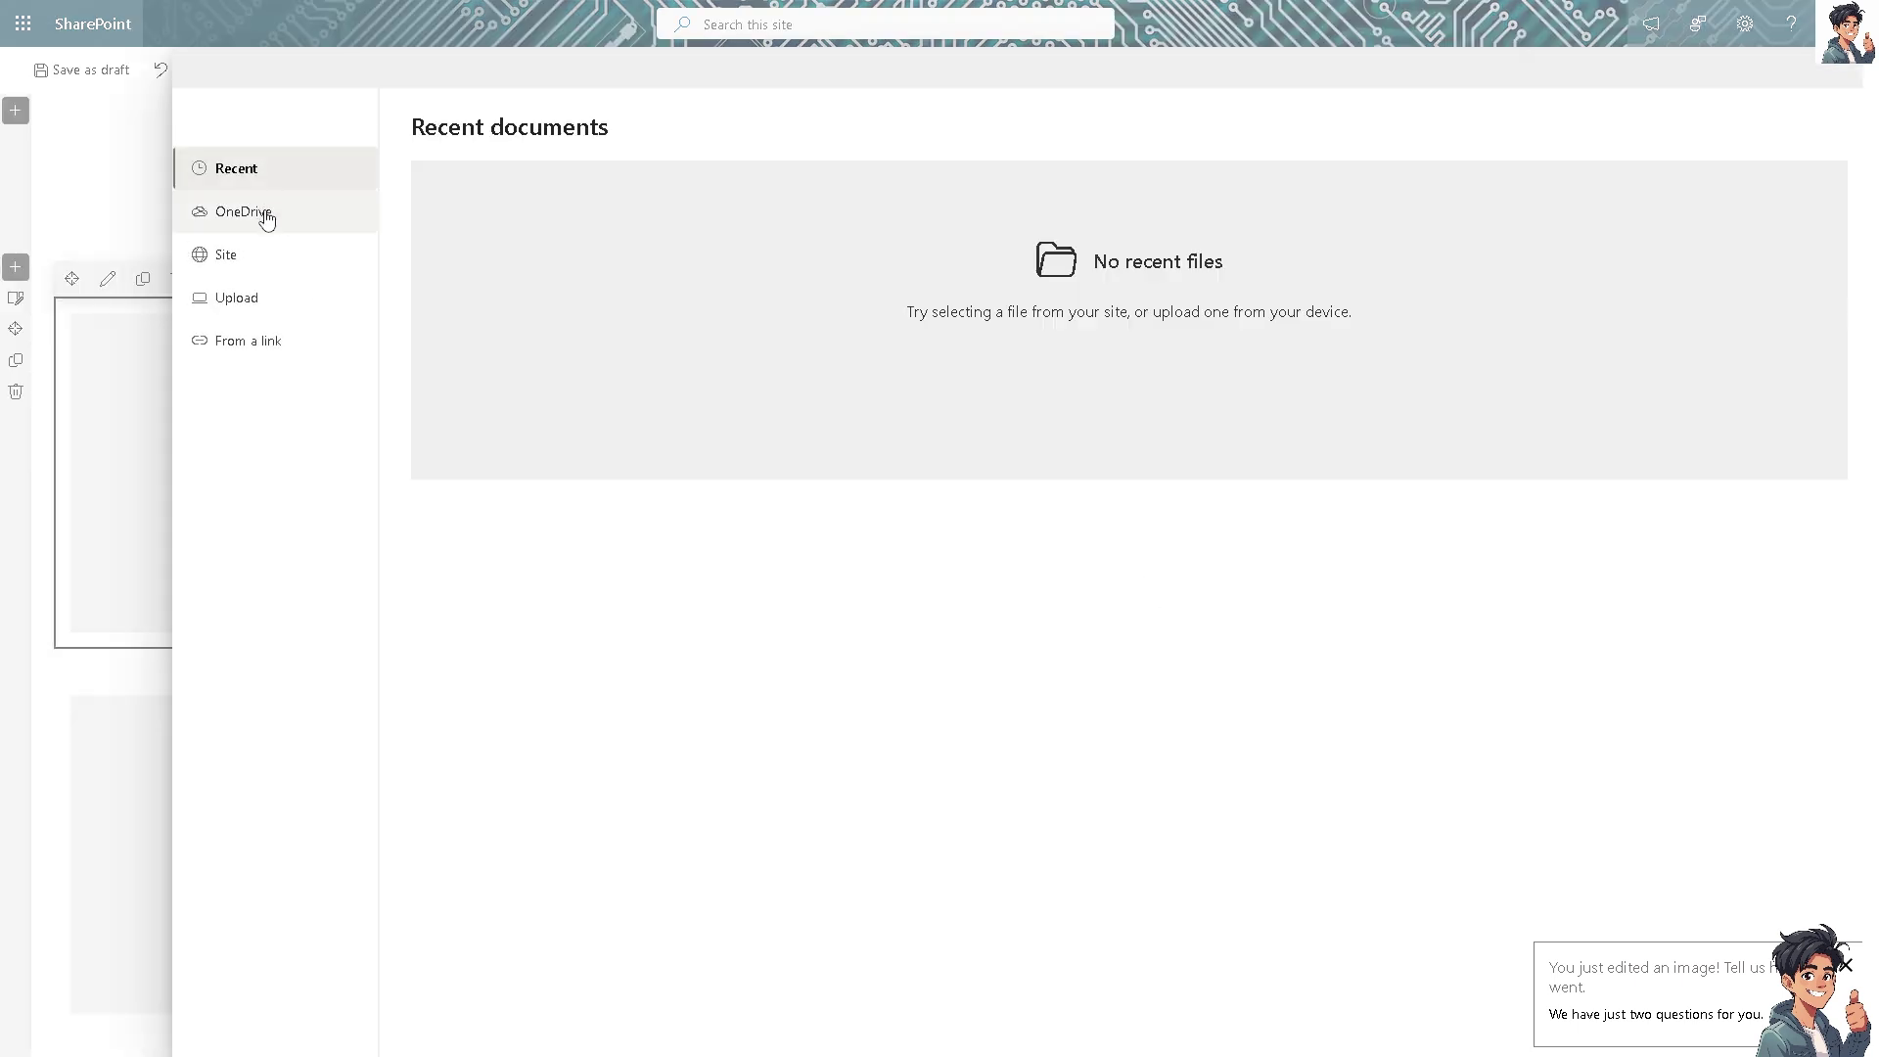
# Check OneDrive, Site and Upload, paste the YouTube link under From a link, then cancel.
pyautogui.click(267, 218)
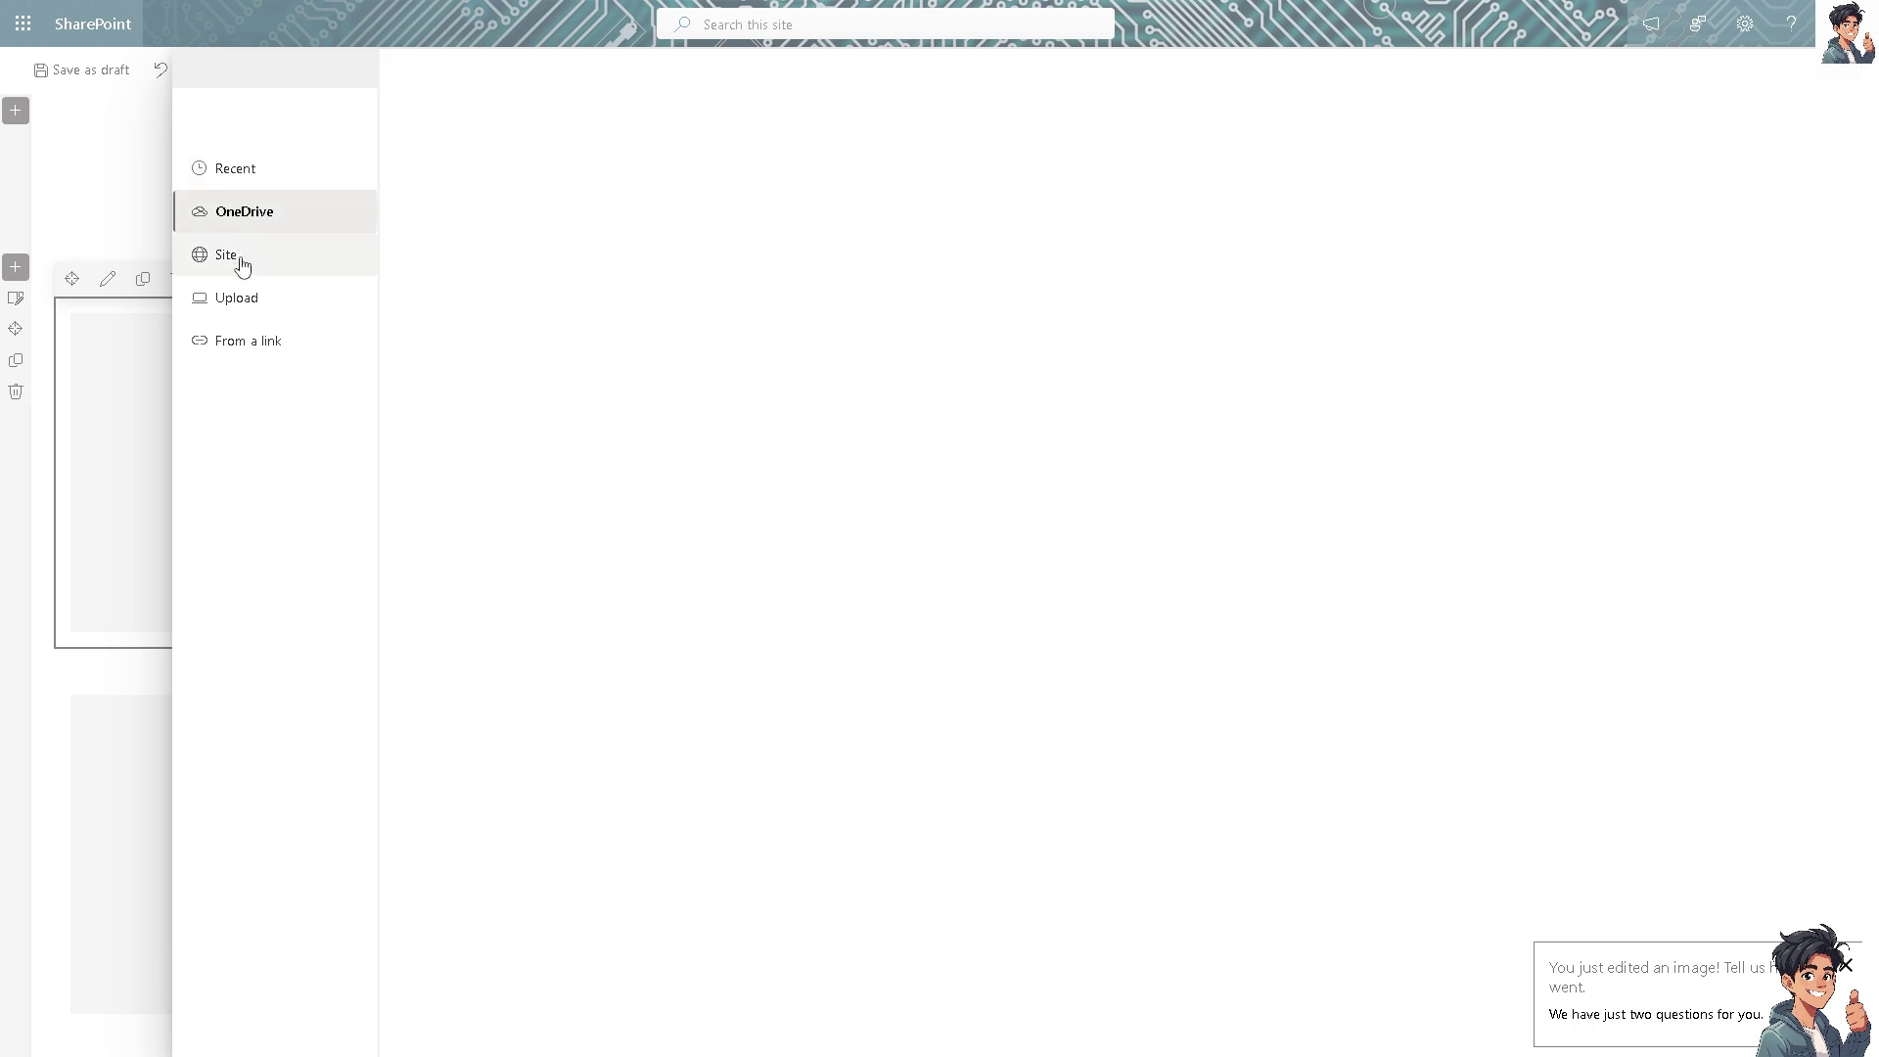
pyautogui.click(242, 264)
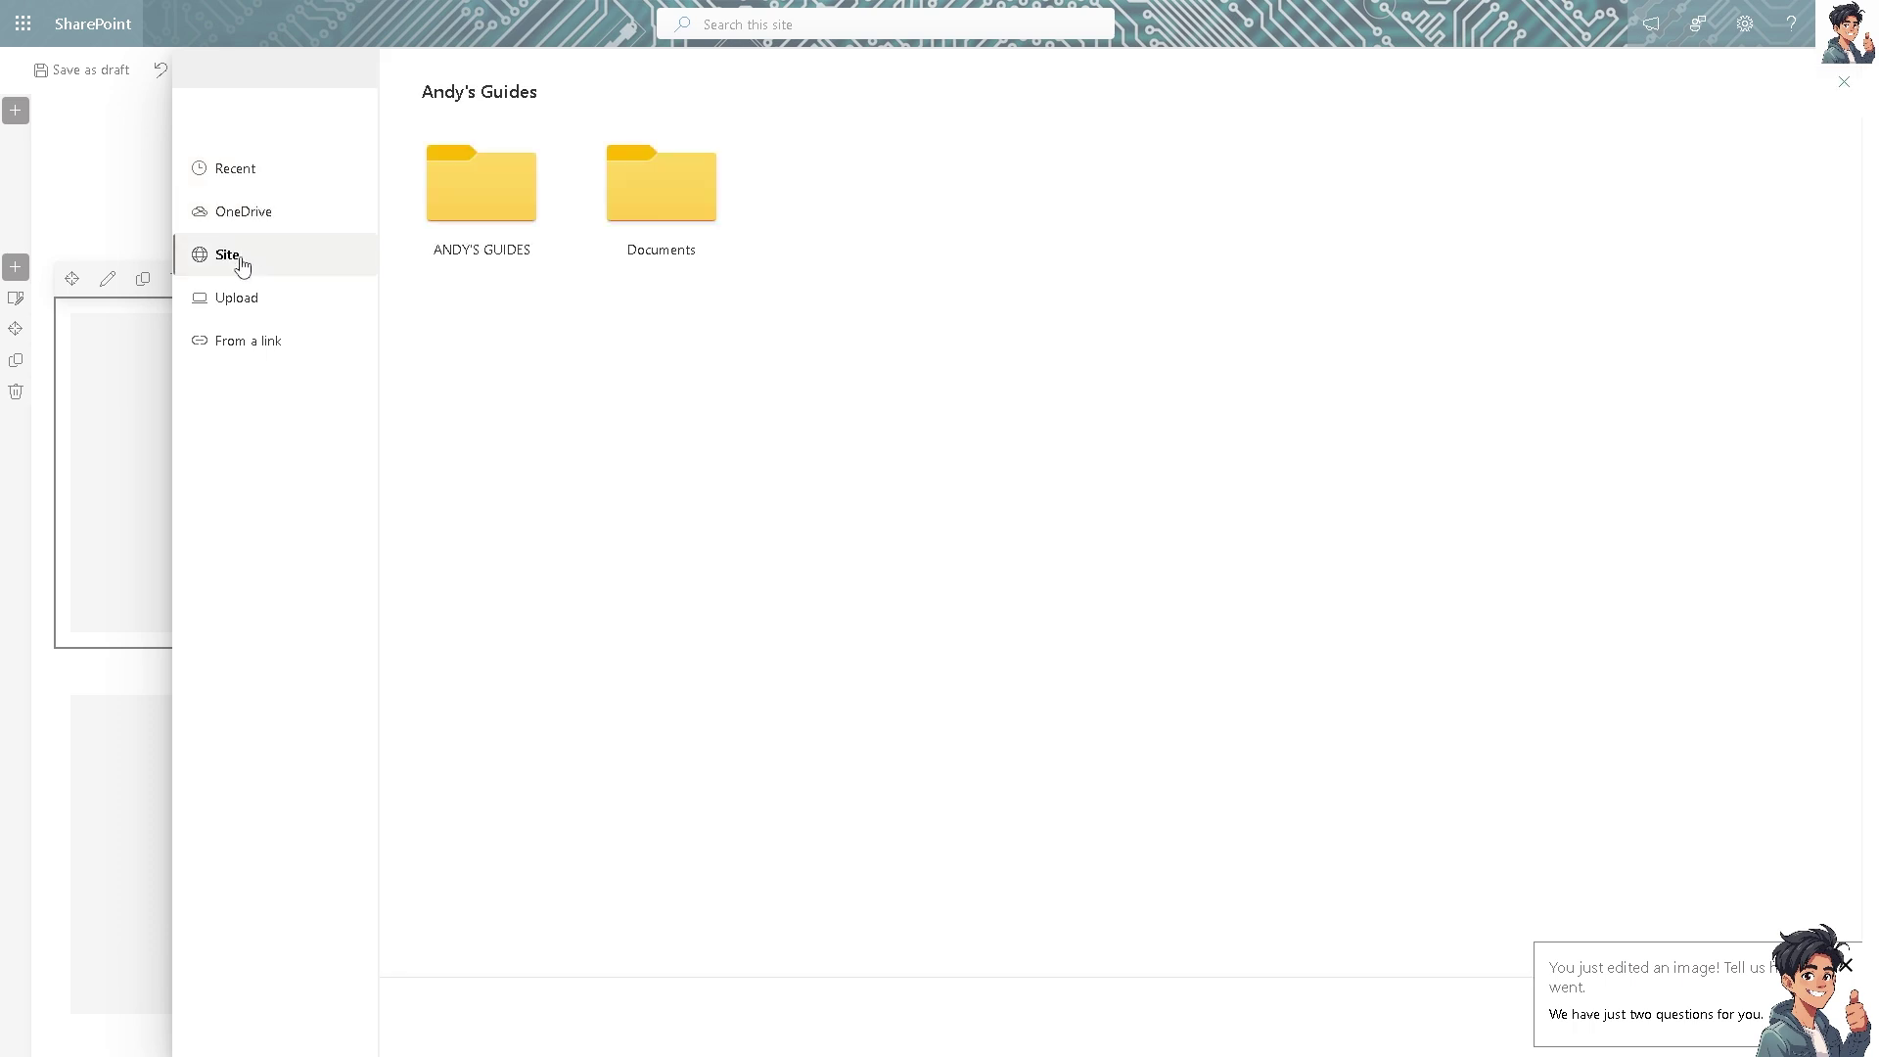
pyautogui.click(253, 300)
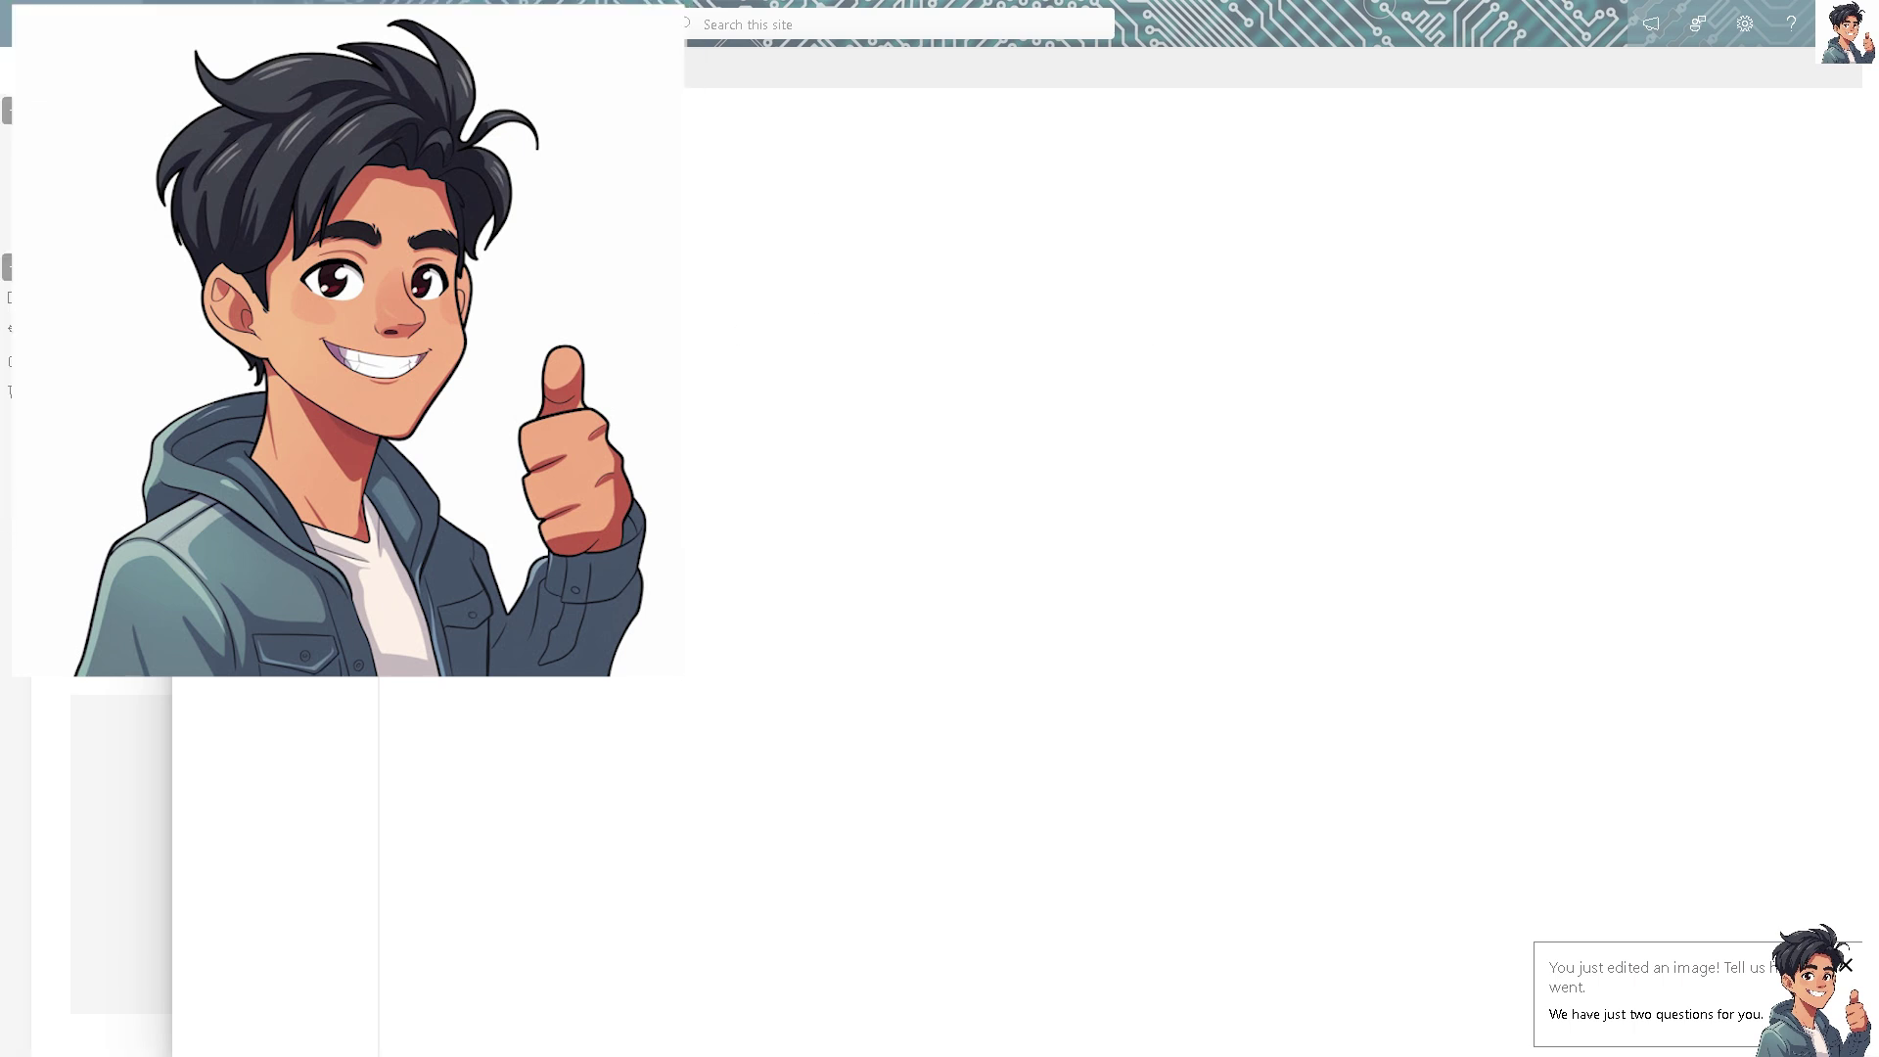
pyautogui.click(276, 342)
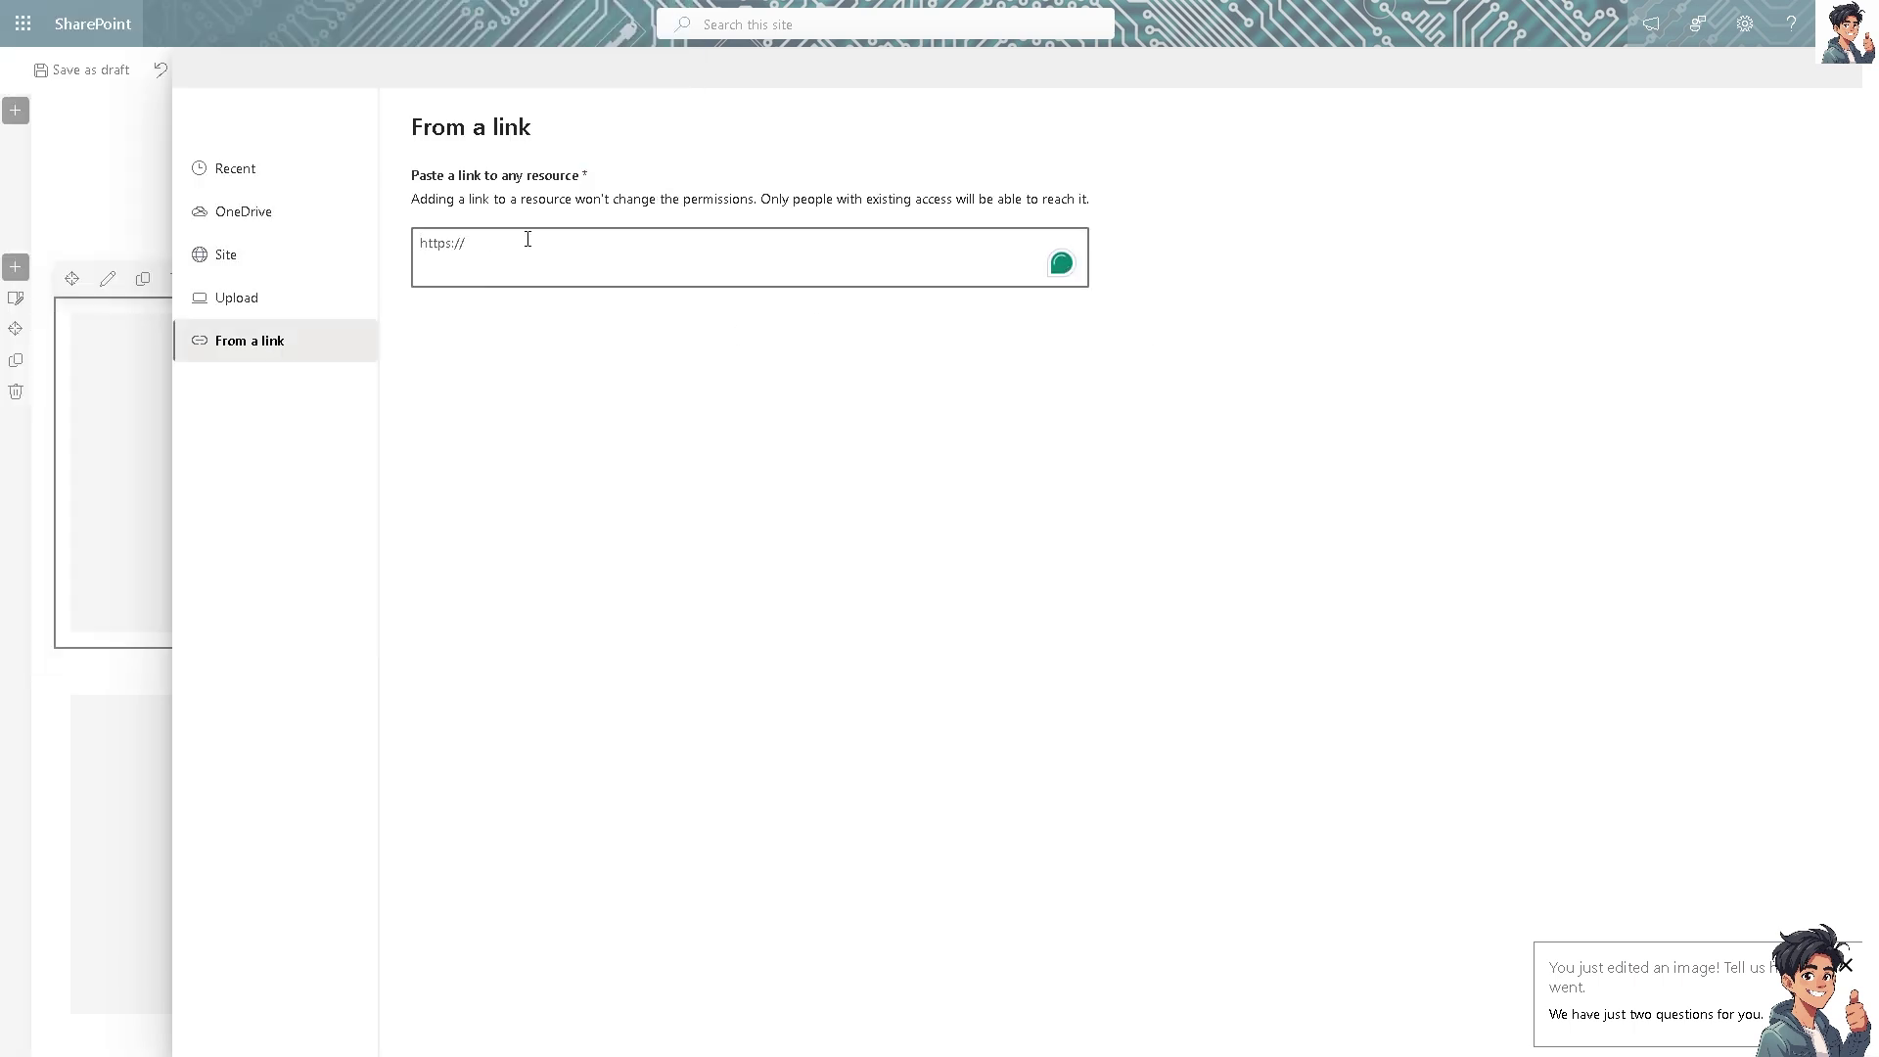
pyautogui.write('https://youtu.be/1XRmOphv7D8')
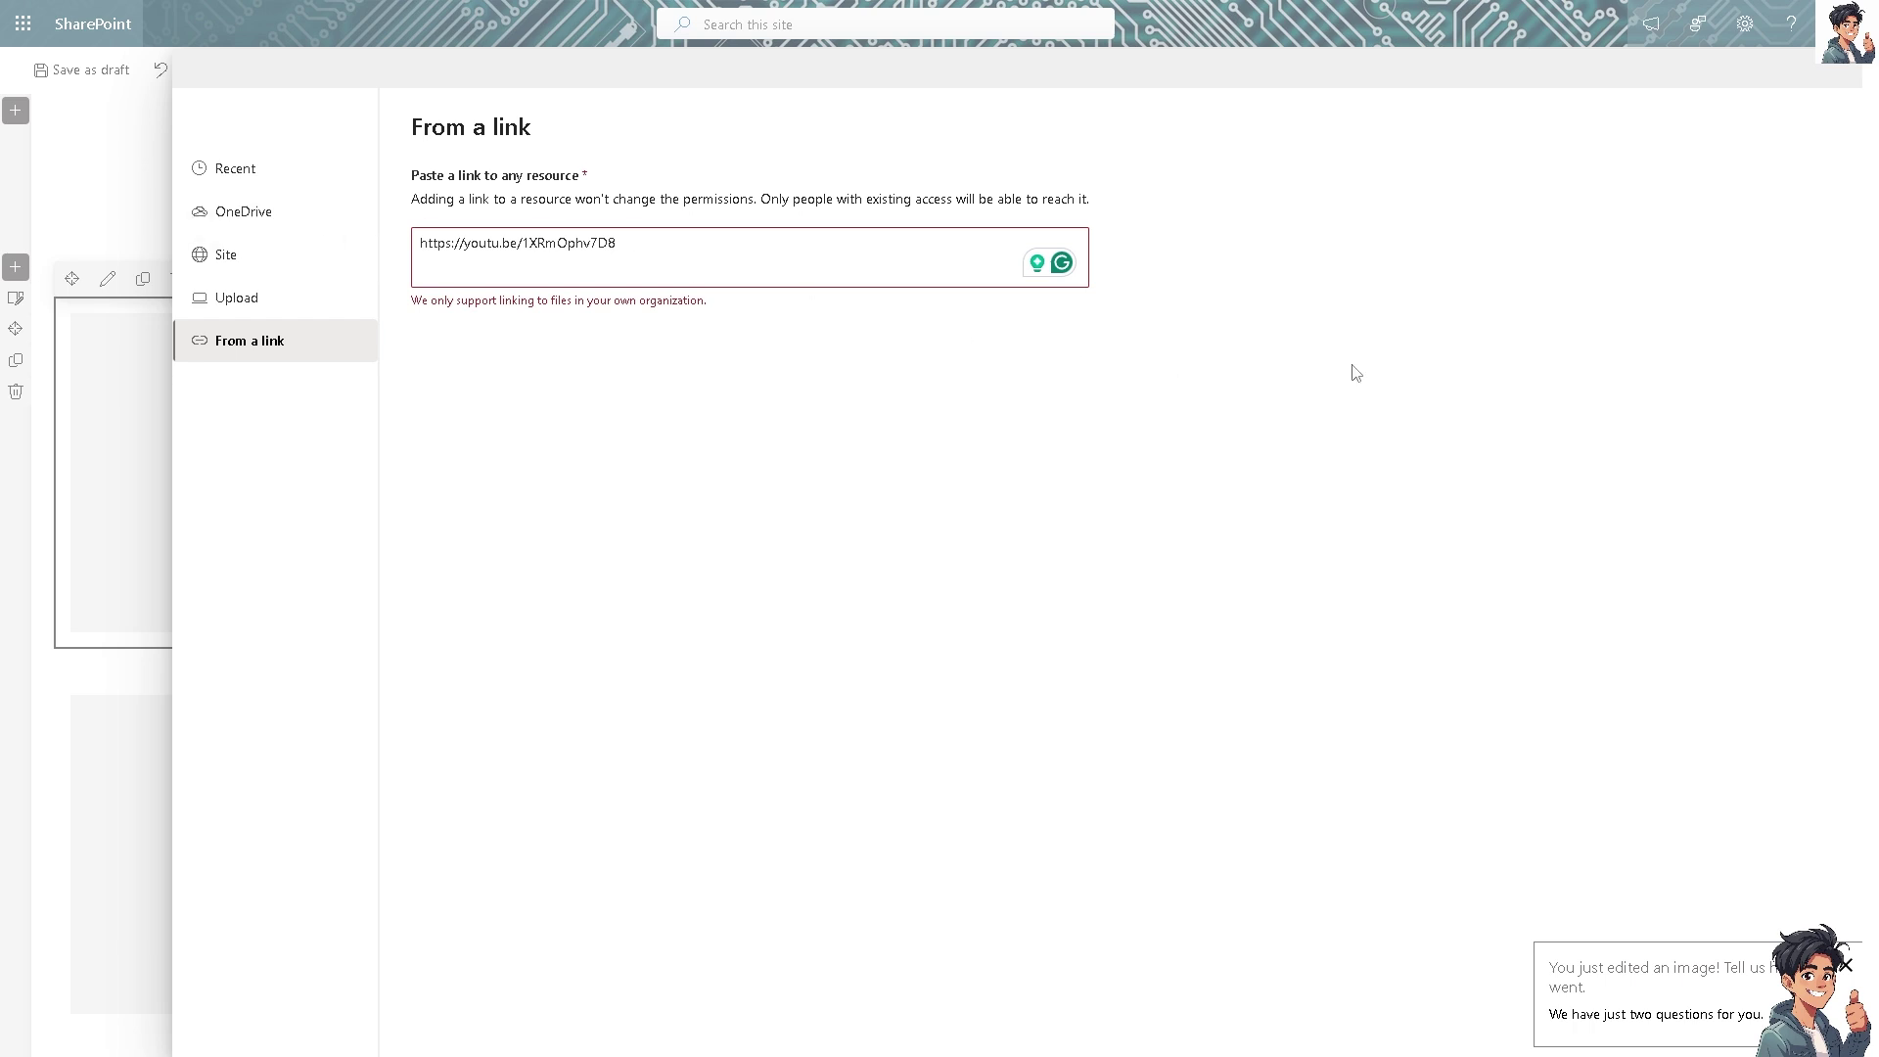
pyautogui.press('Escape')
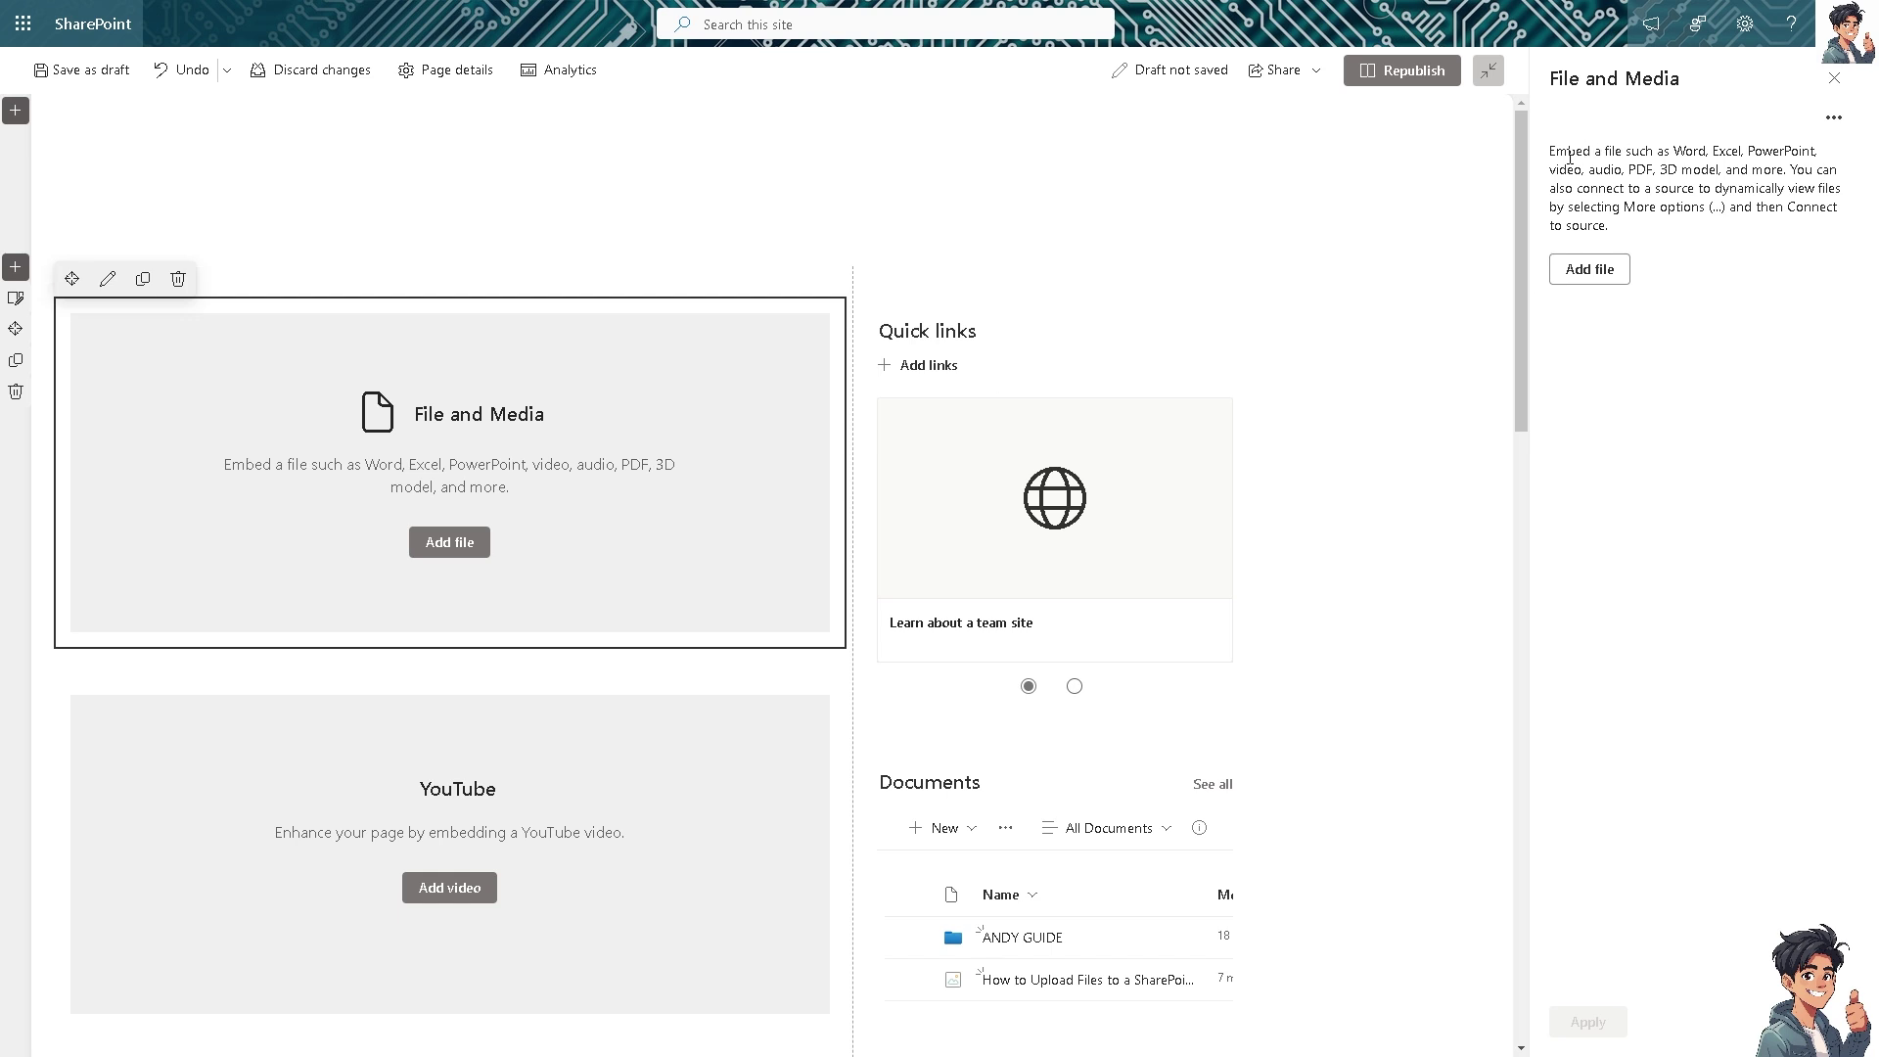
pyautogui.moveTo(1565, 154); pyautogui.dragTo(1612, 153)
pyautogui.click(1630, 163)
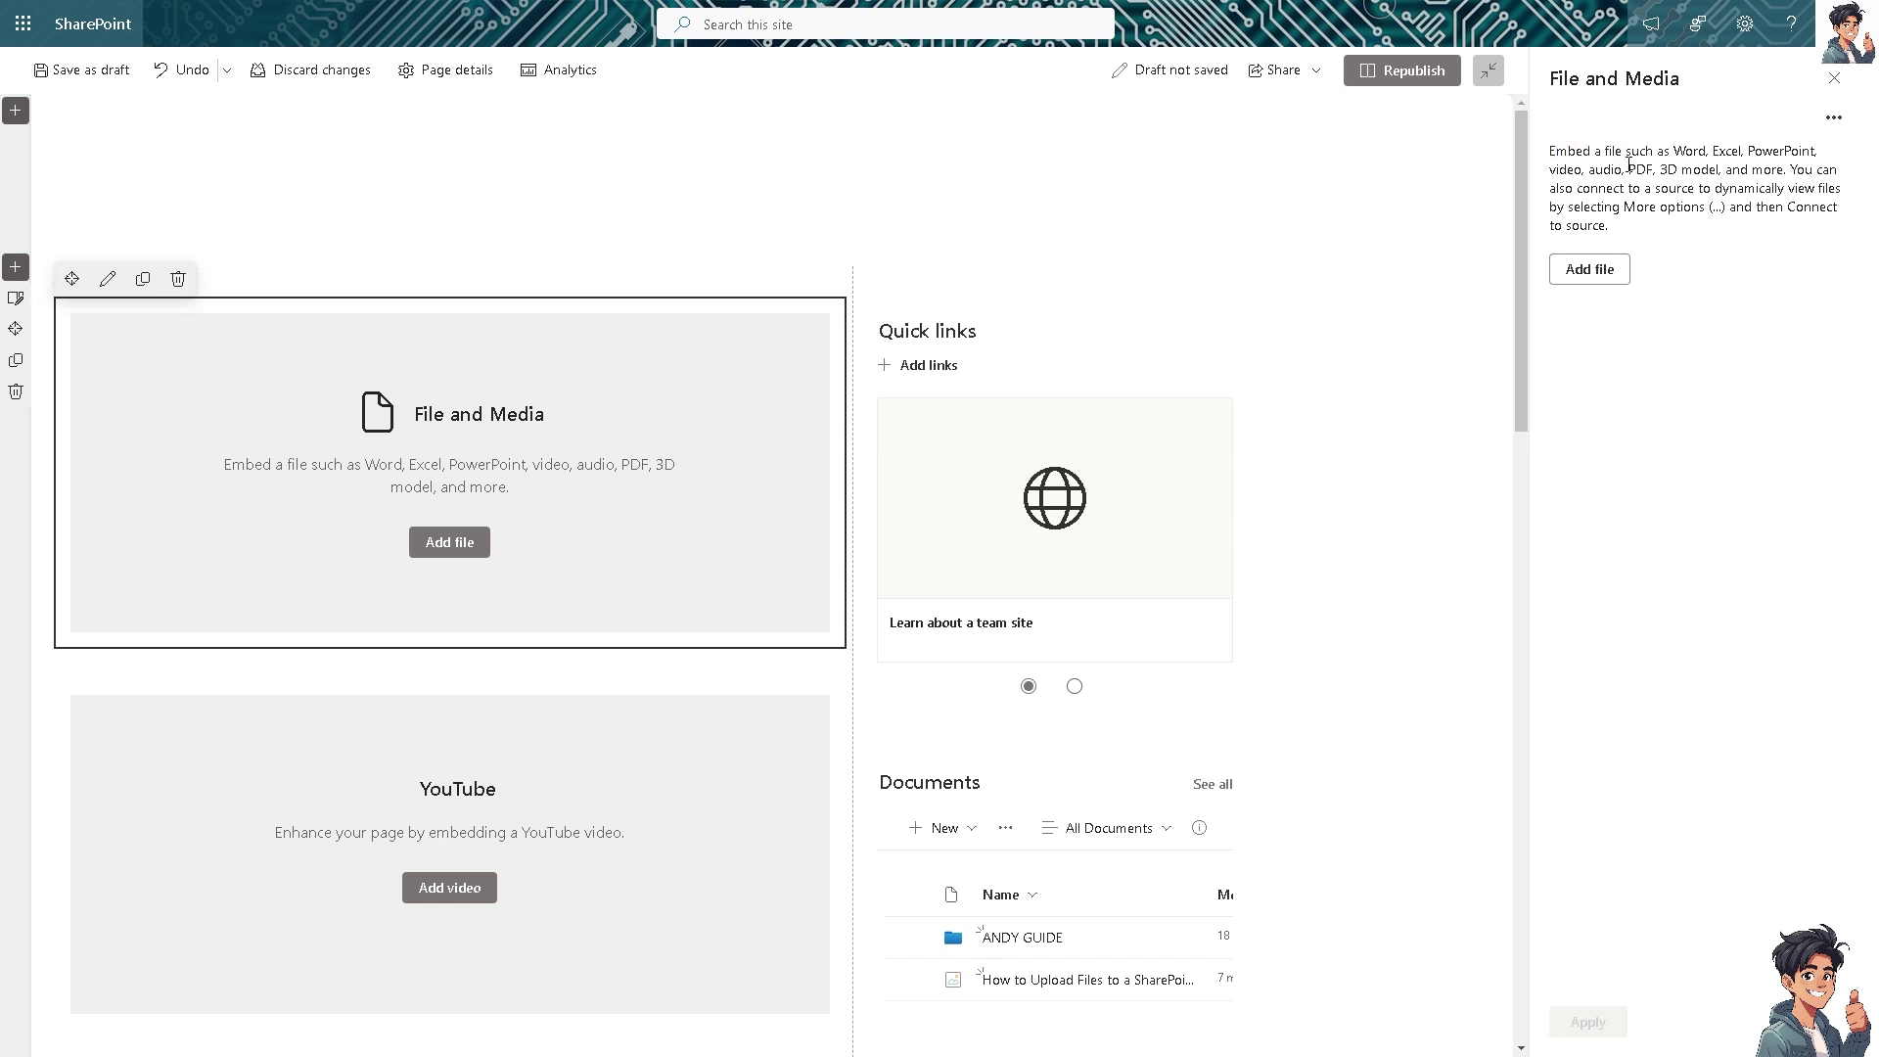